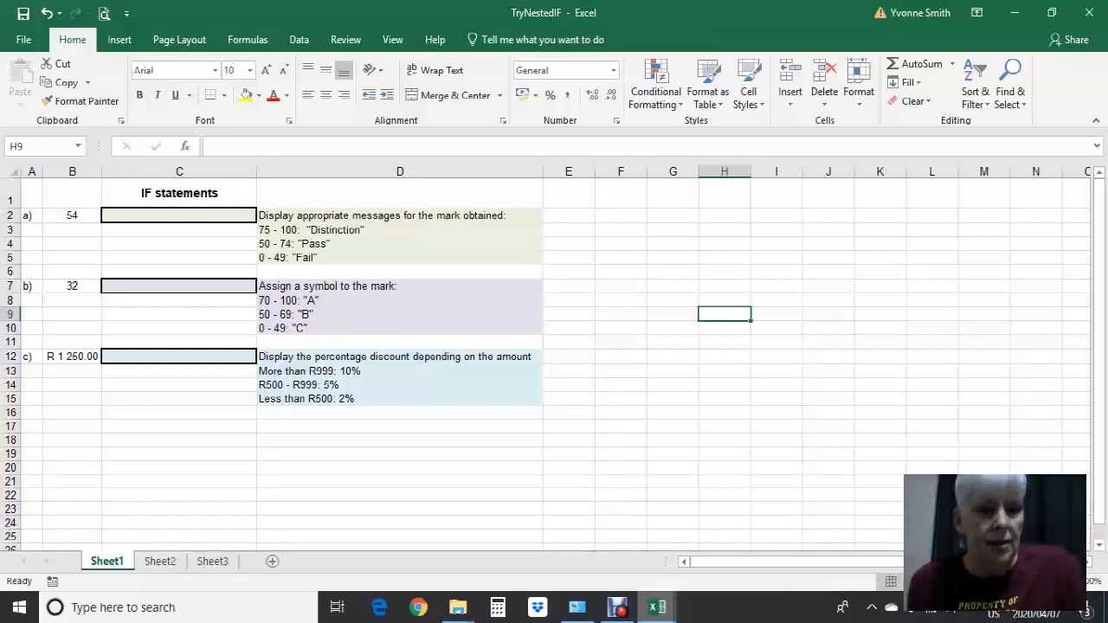
Switch to the OnlineCourses workbook and examine the Description and Cost columns and the course code table on the Course Info sheet
mouse_move(657, 606)
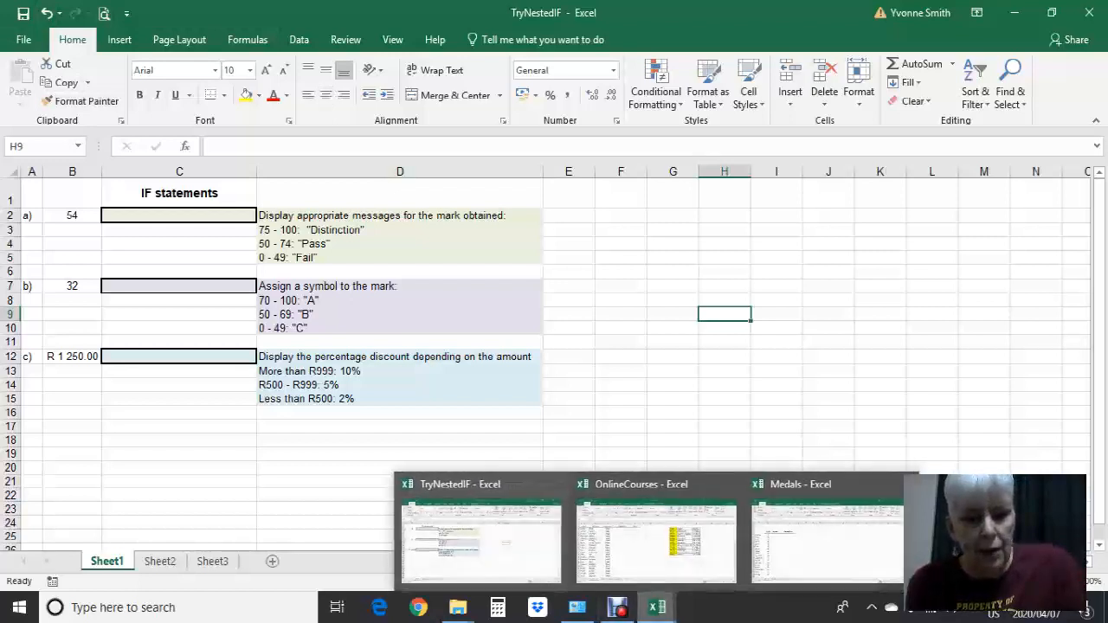
left_click(656, 533)
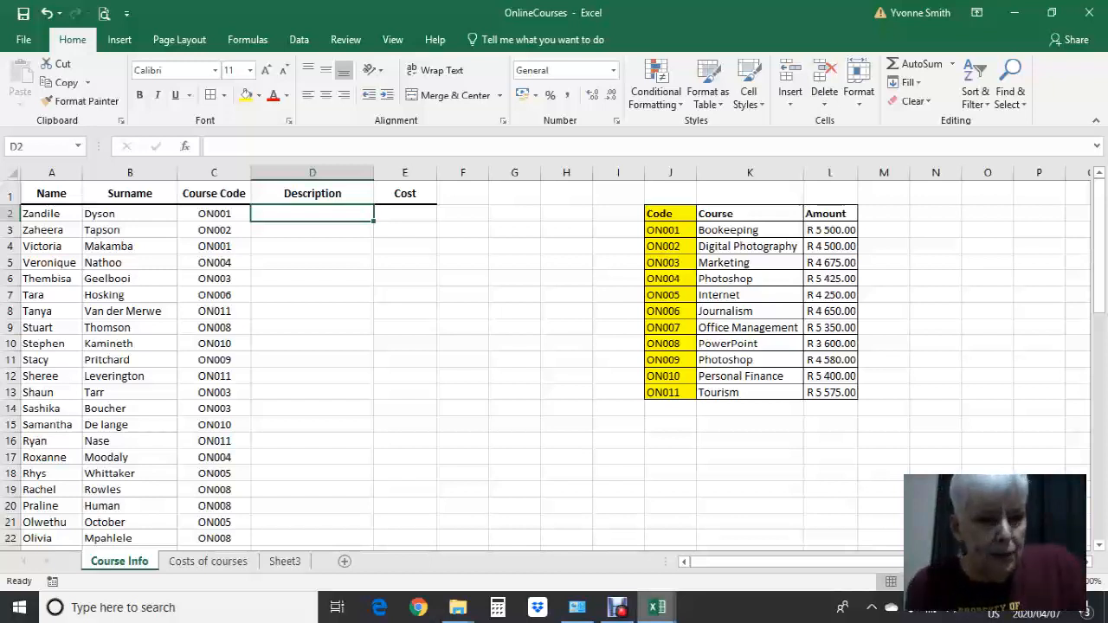
left_click(405, 214)
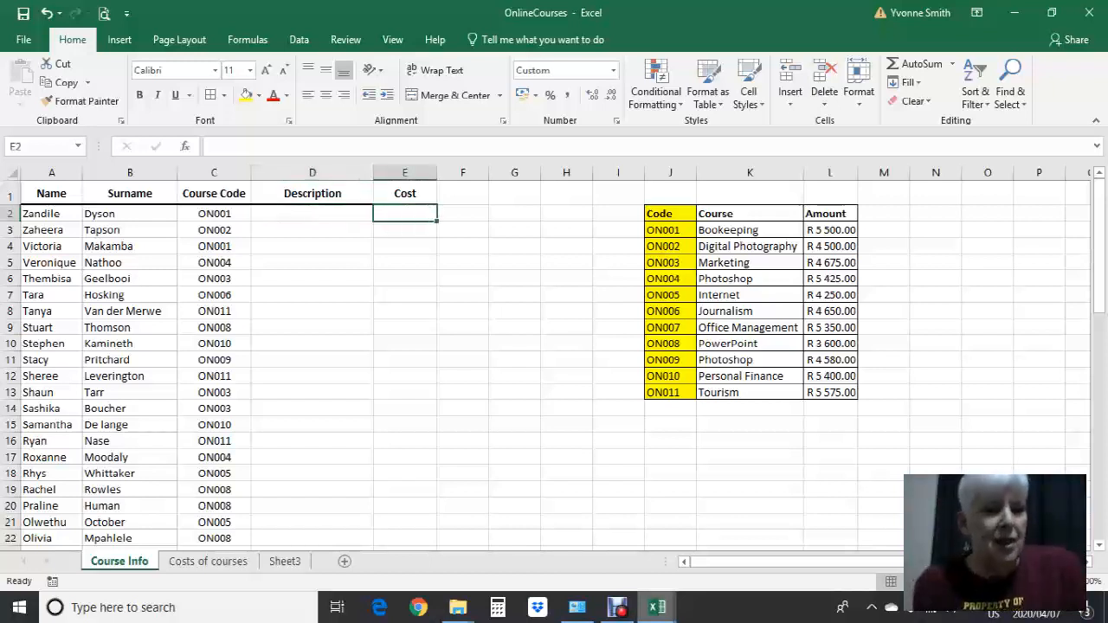
left_click(312, 213)
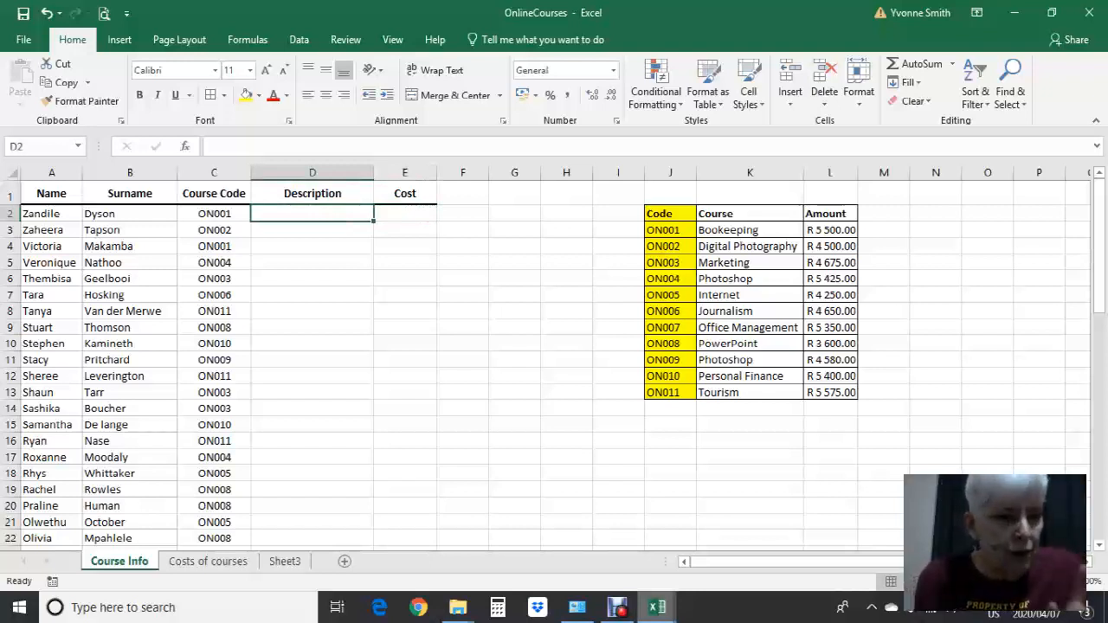
left_click(214, 214)
left_click(313, 214)
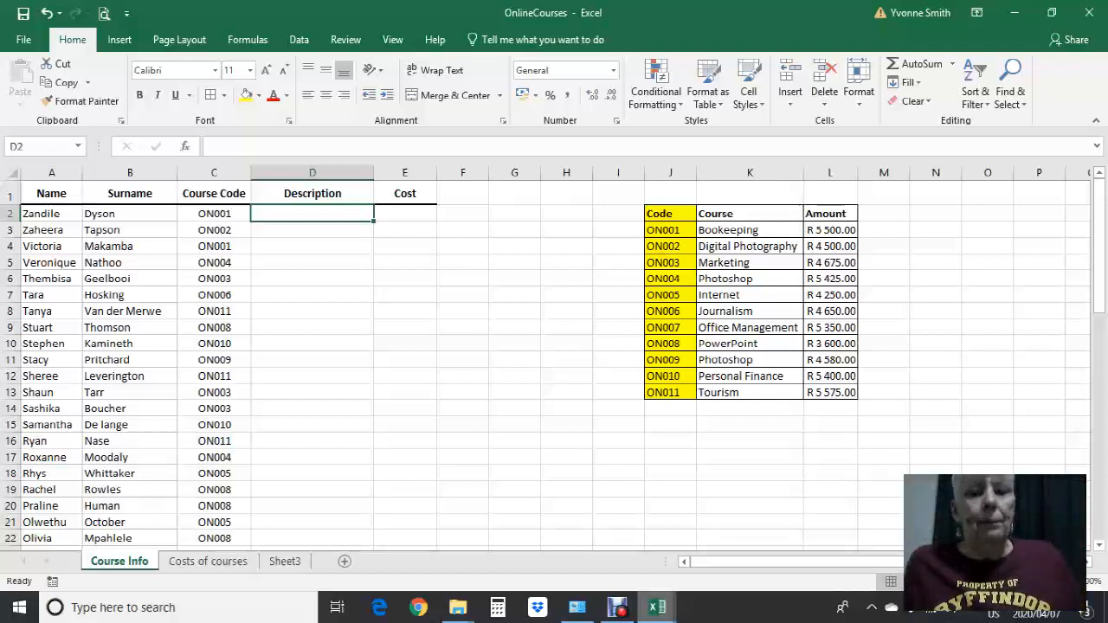
left_click_drag(670, 213, 869, 408)
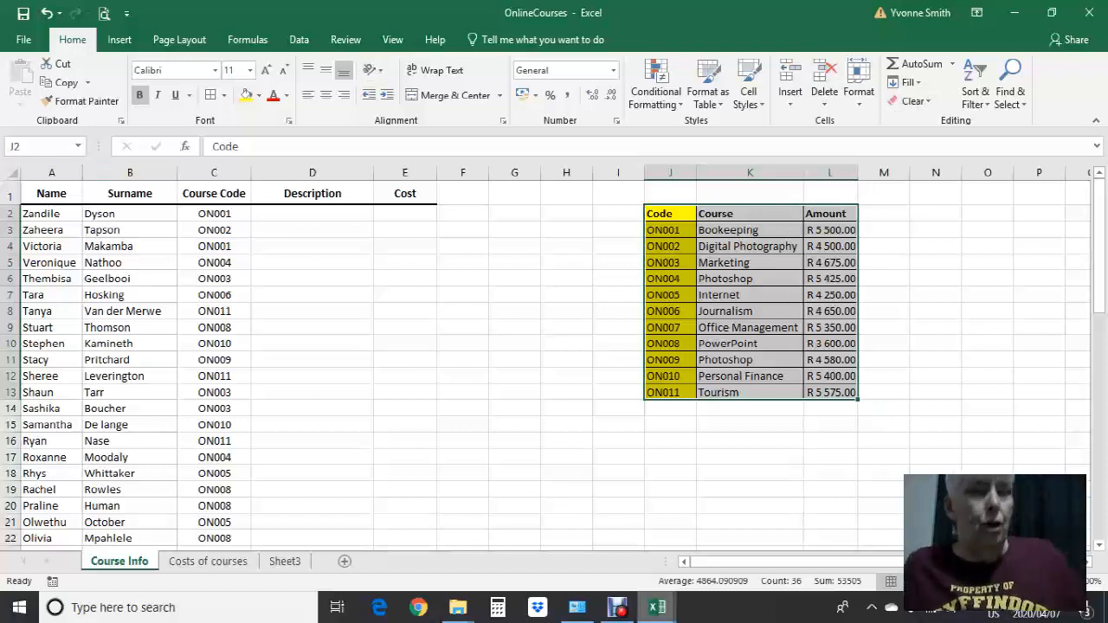
left_click(404, 214)
left_click(312, 214)
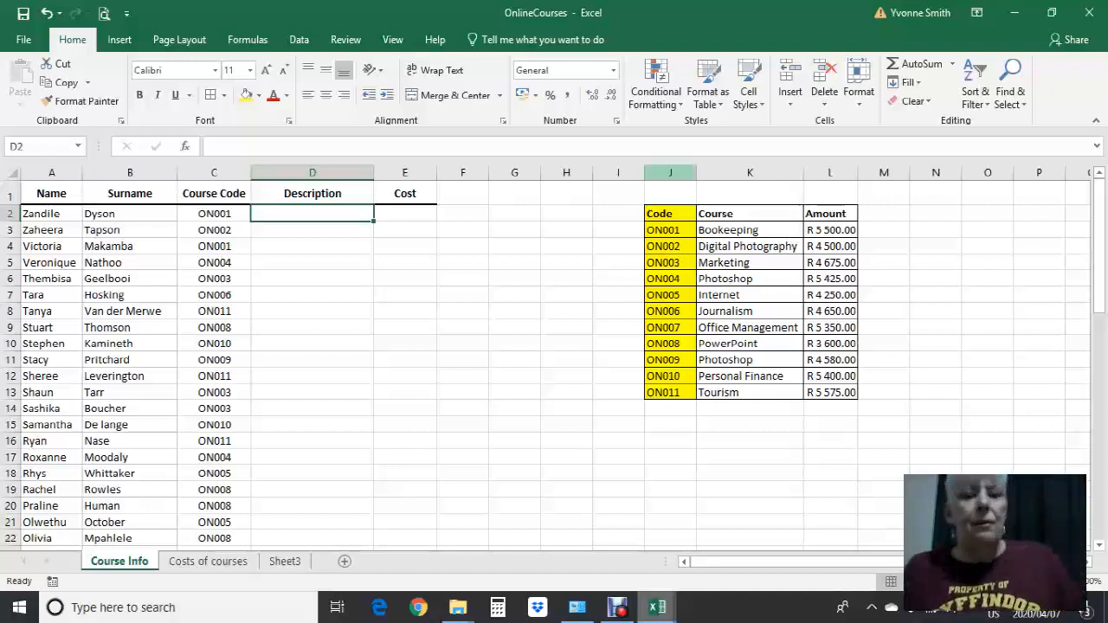
Number the columns of the course code table 1, 2 and 3 in cells J1 to L1
left_click(670, 194)
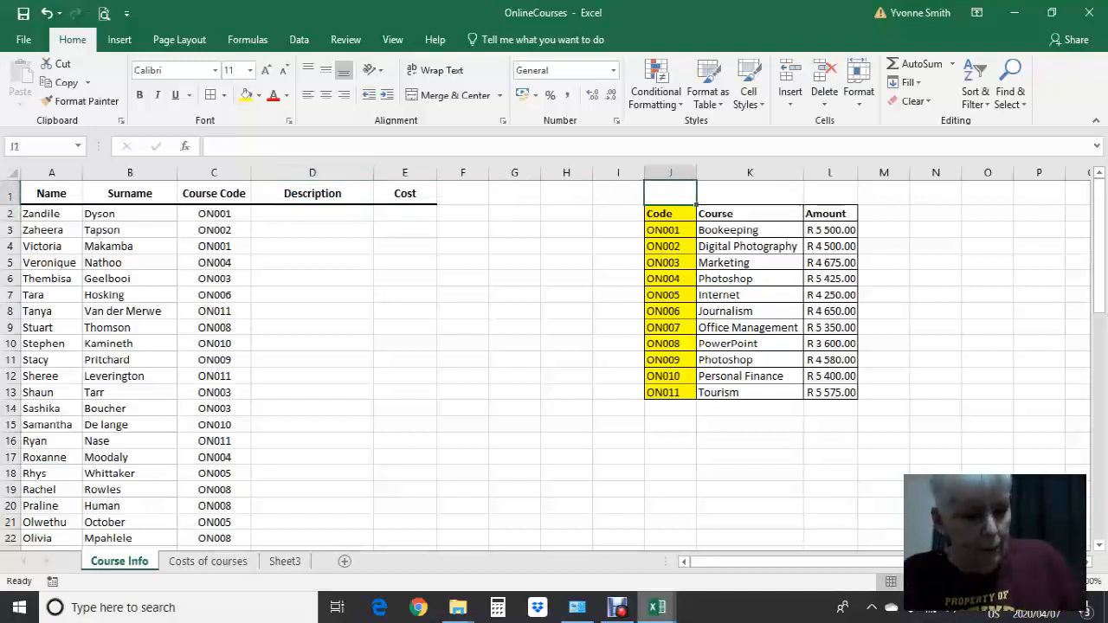
type("1")
key("Tab")
type("2")
key("Tab")
type("3")
left_click(883, 247)
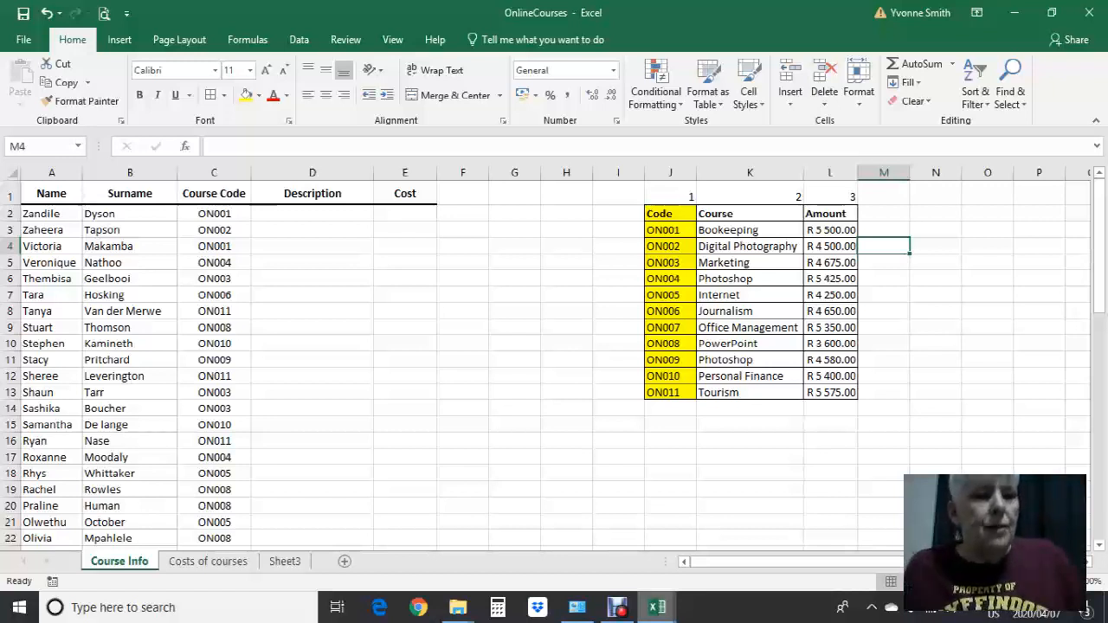
left_click_drag(670, 213, 829, 392)
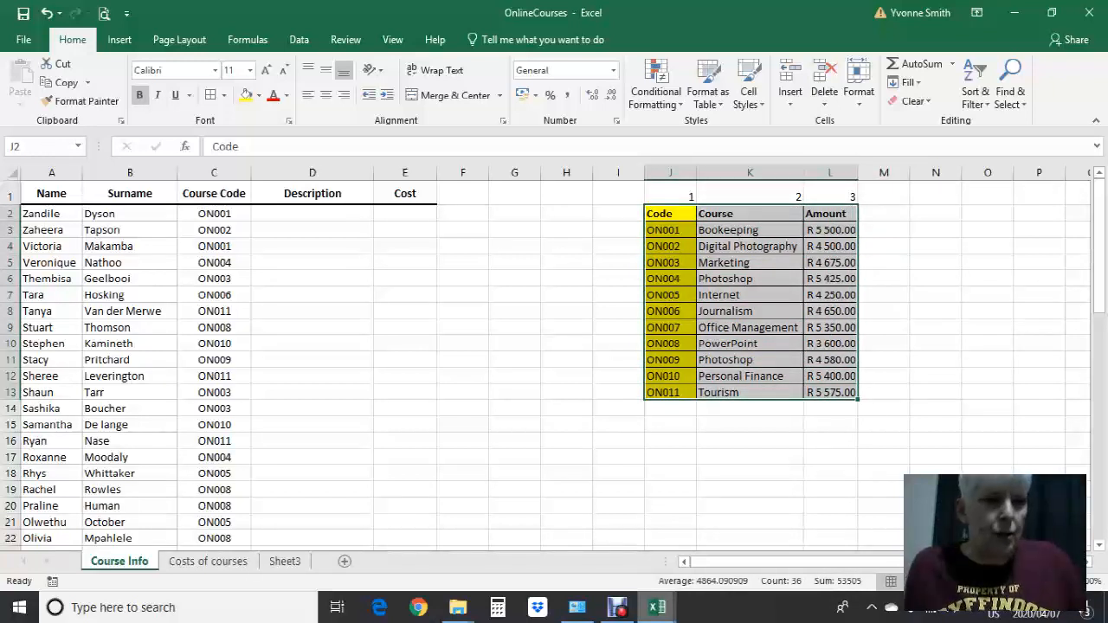
left_click(213, 214)
left_click(514, 213)
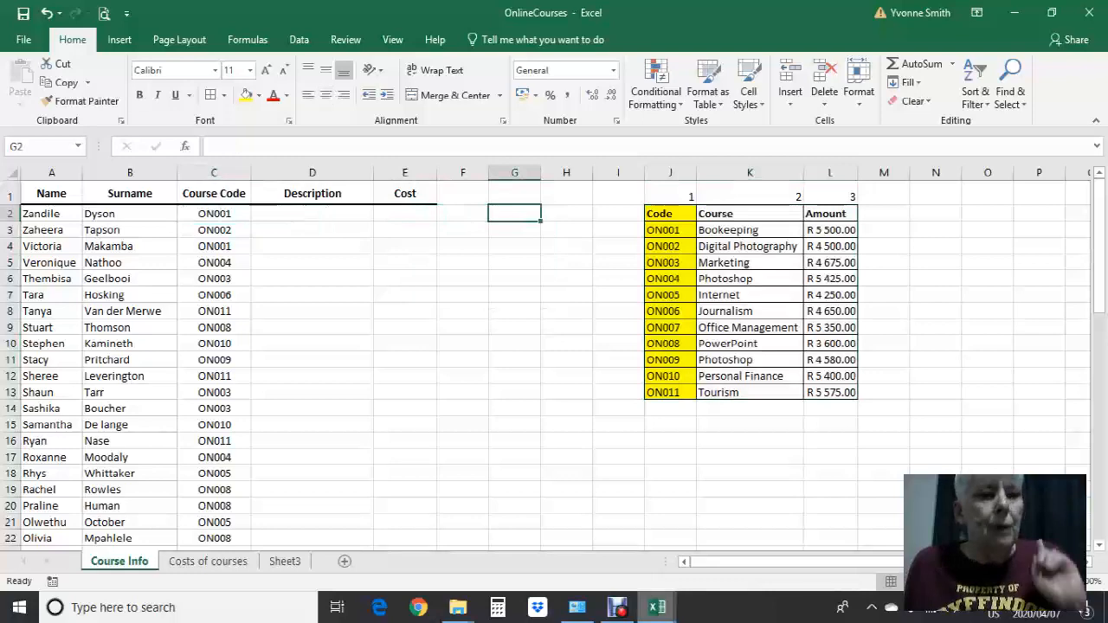
key("shift+F3")
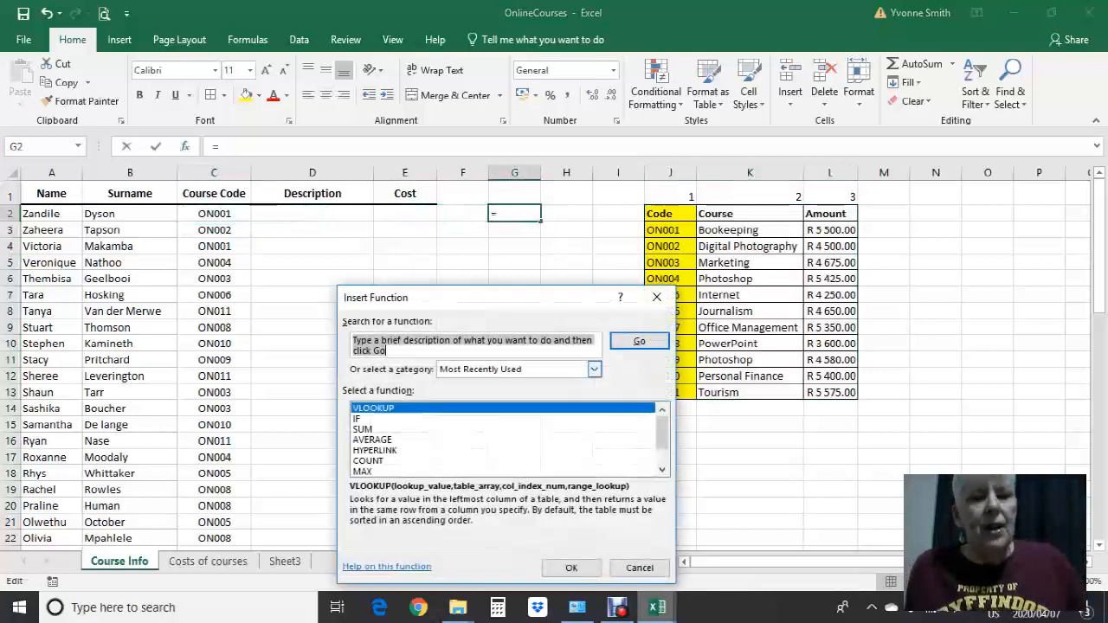
key("Return")
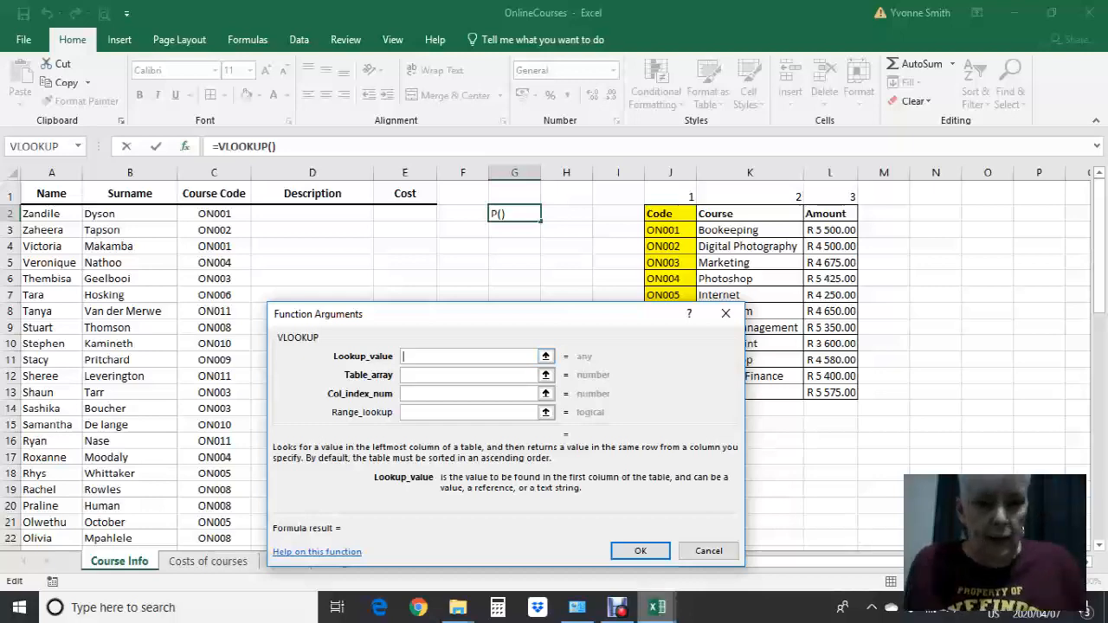
left_click_drag(390, 314, 558, 308)
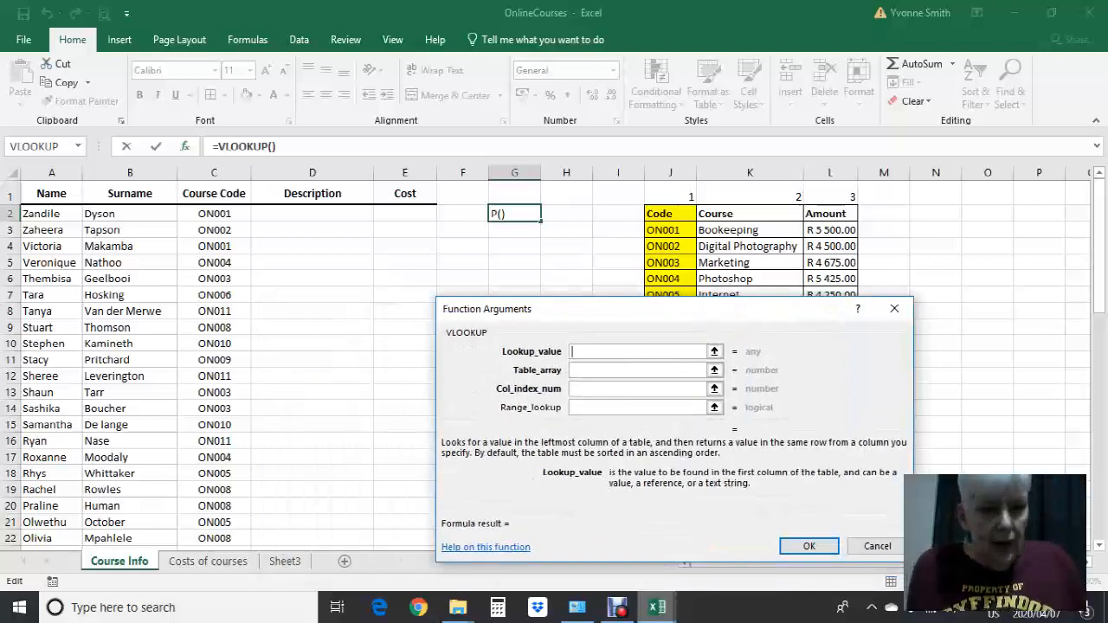
key("Escape")
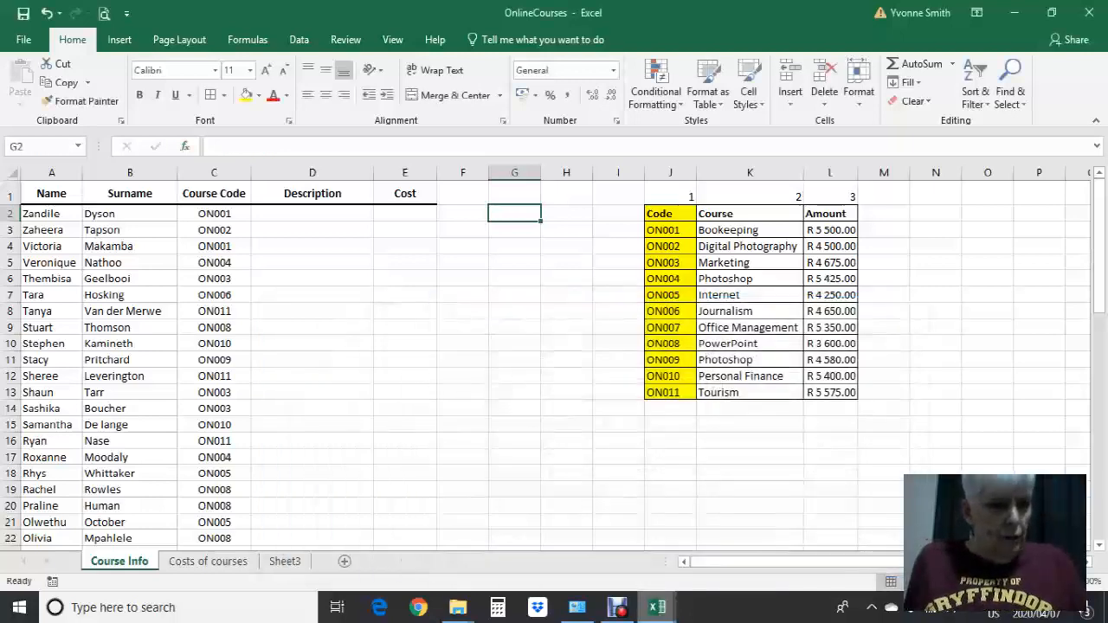
Start a VLOOKUP function in Description cell D2 with course code cell C2 as its lookup value
left_click(313, 213)
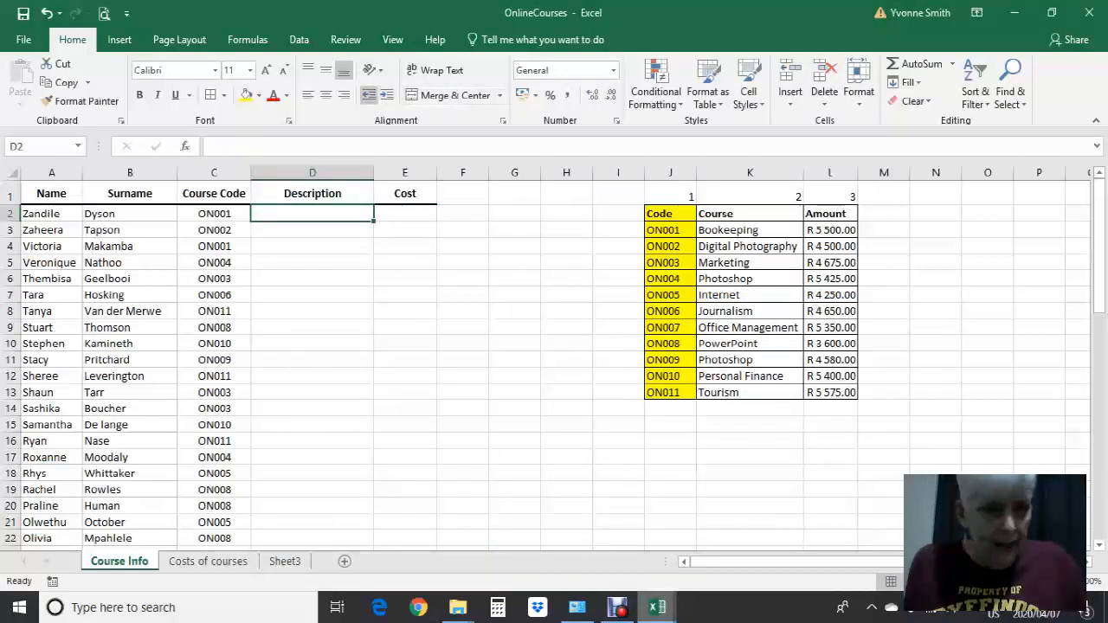
left_click(184, 146)
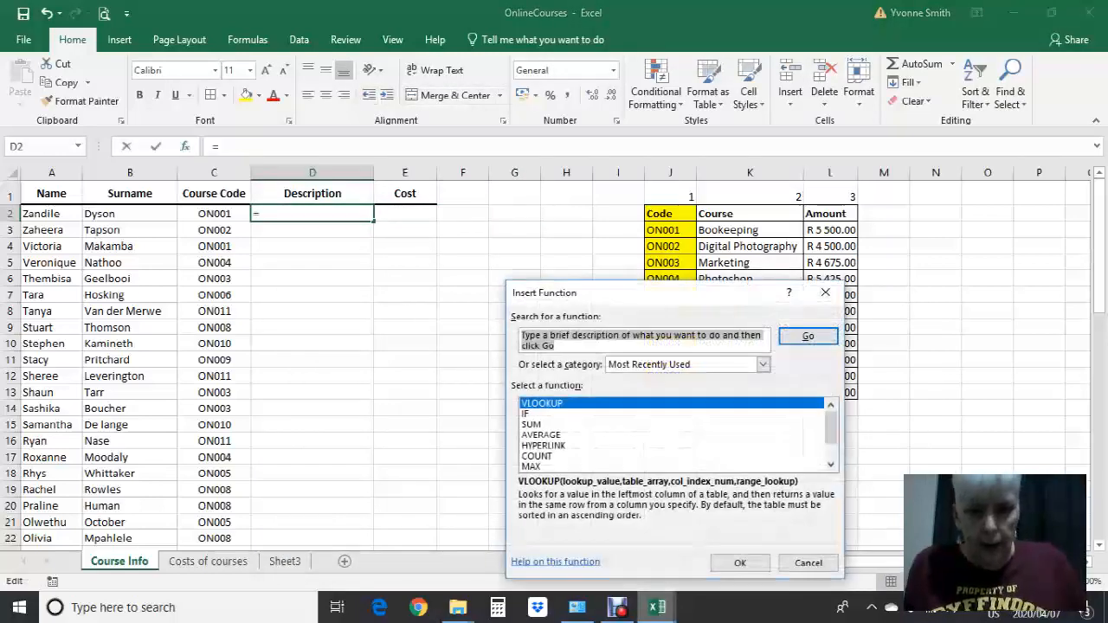
left_click(740, 563)
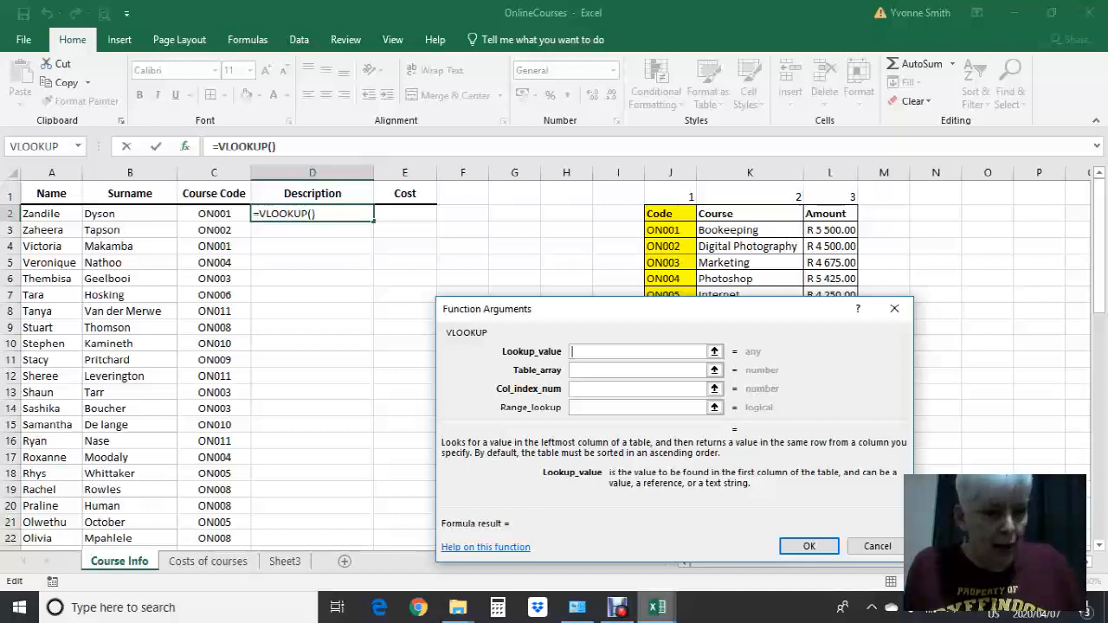
left_click_drag(772, 319, 763, 289)
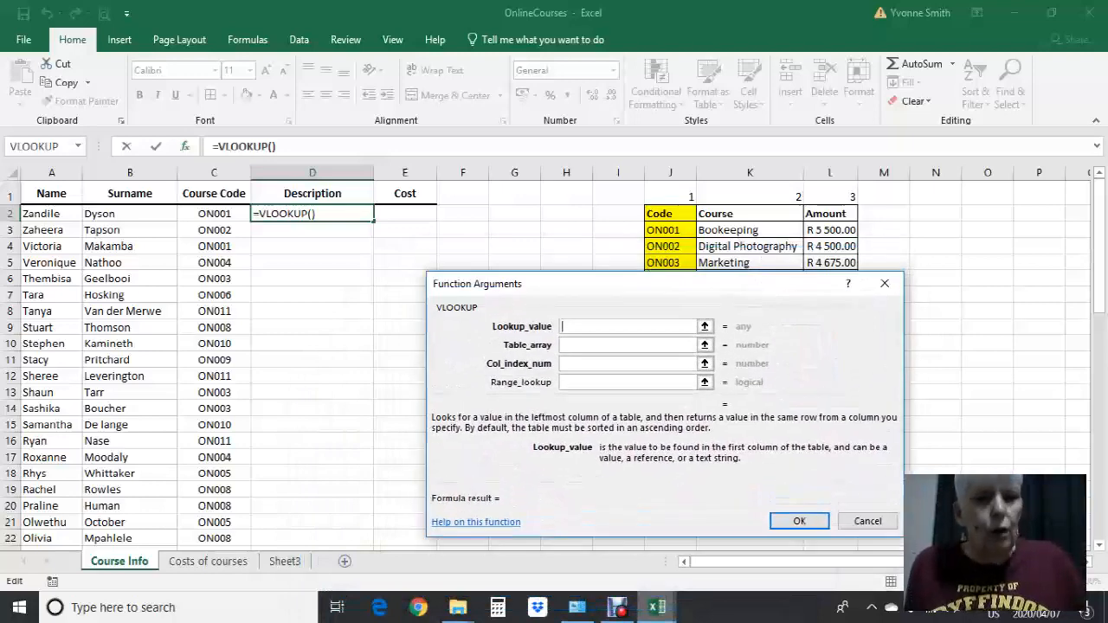
left_click(213, 213)
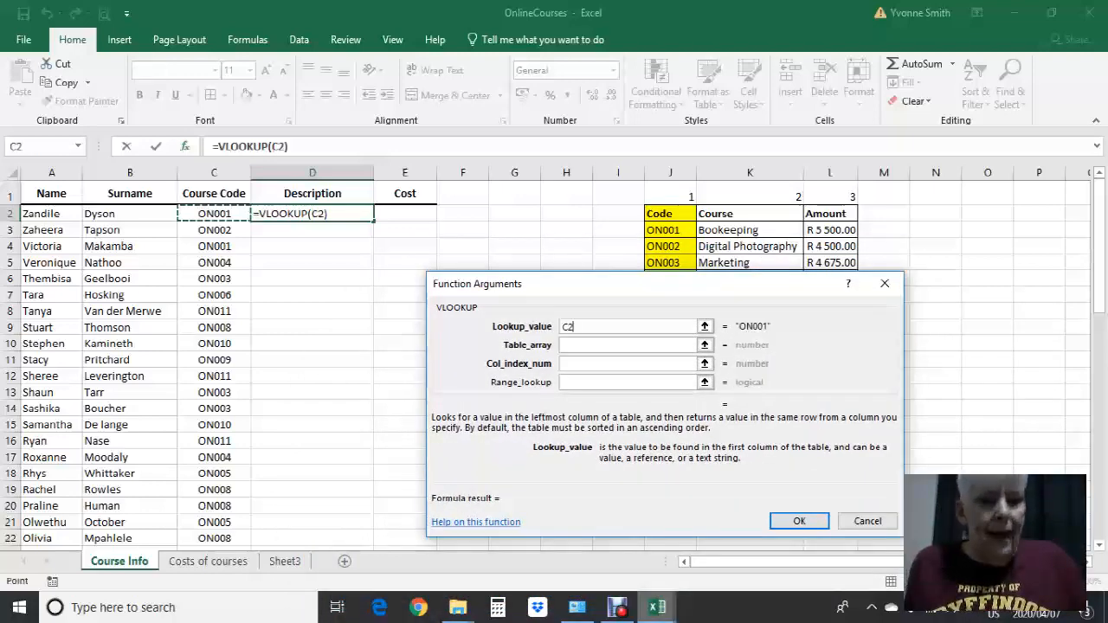
left_click_drag(619, 289, 566, 357)
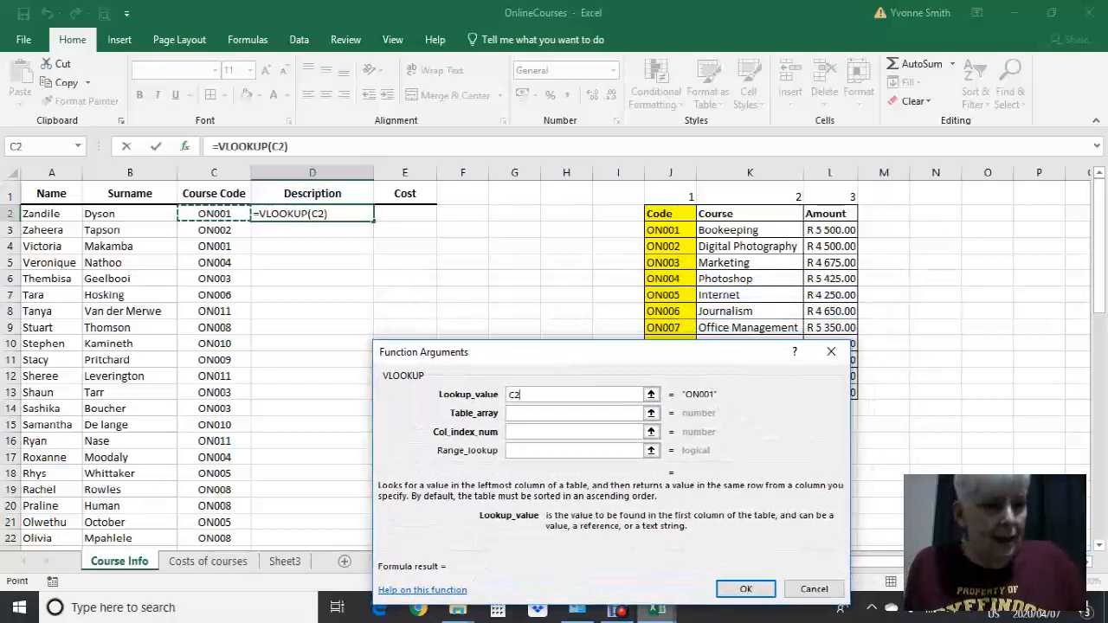
left_click_drag(662, 213, 848, 393)
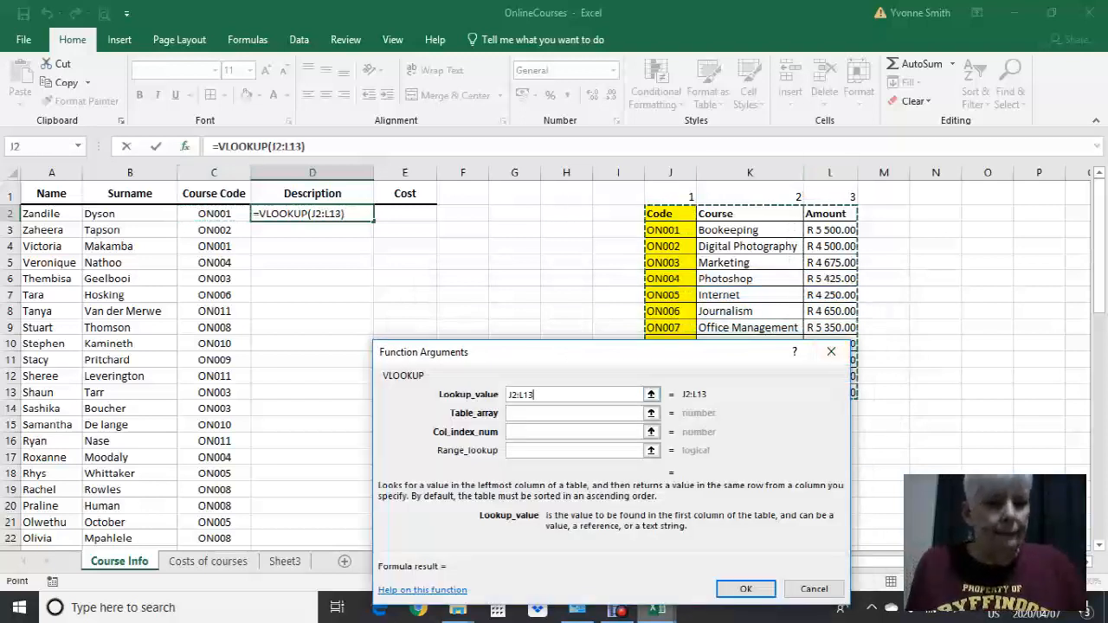
key("BackSpace")
key("BackSpace")
key("BackSpace")
key("BackSpace")
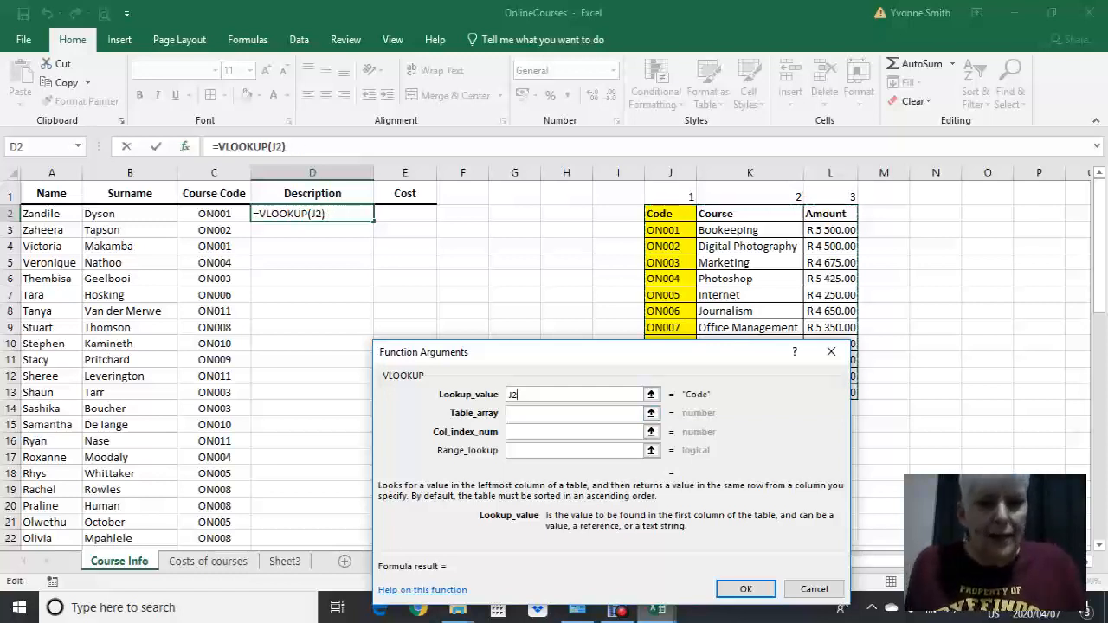
left_click_drag(605, 363, 509, 319)
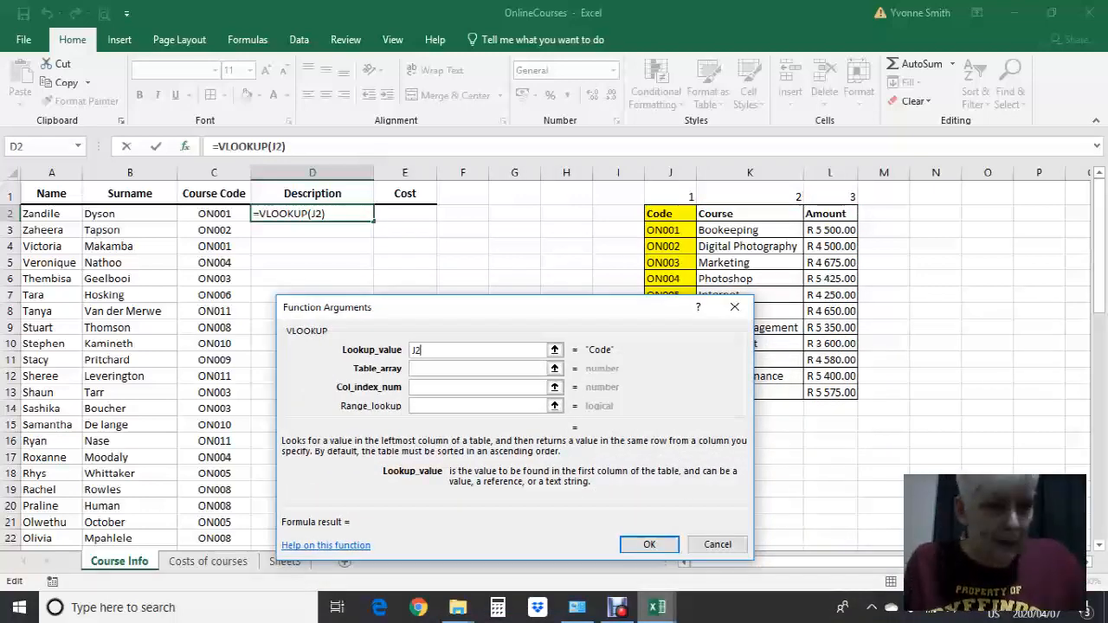
key("BackSpace")
key("BackSpace")
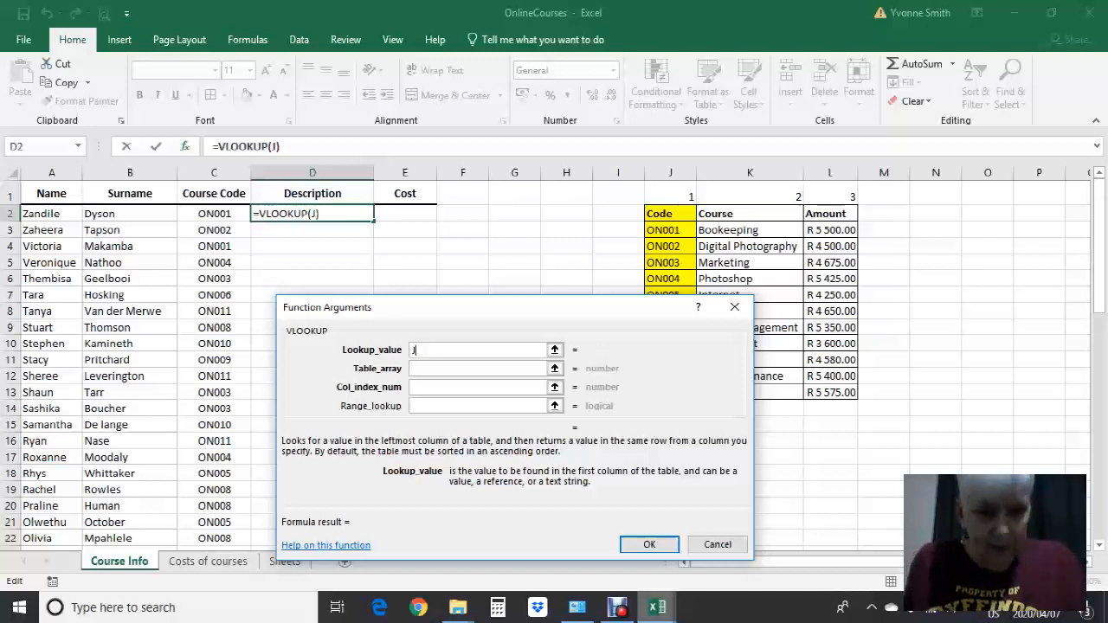
left_click(214, 214)
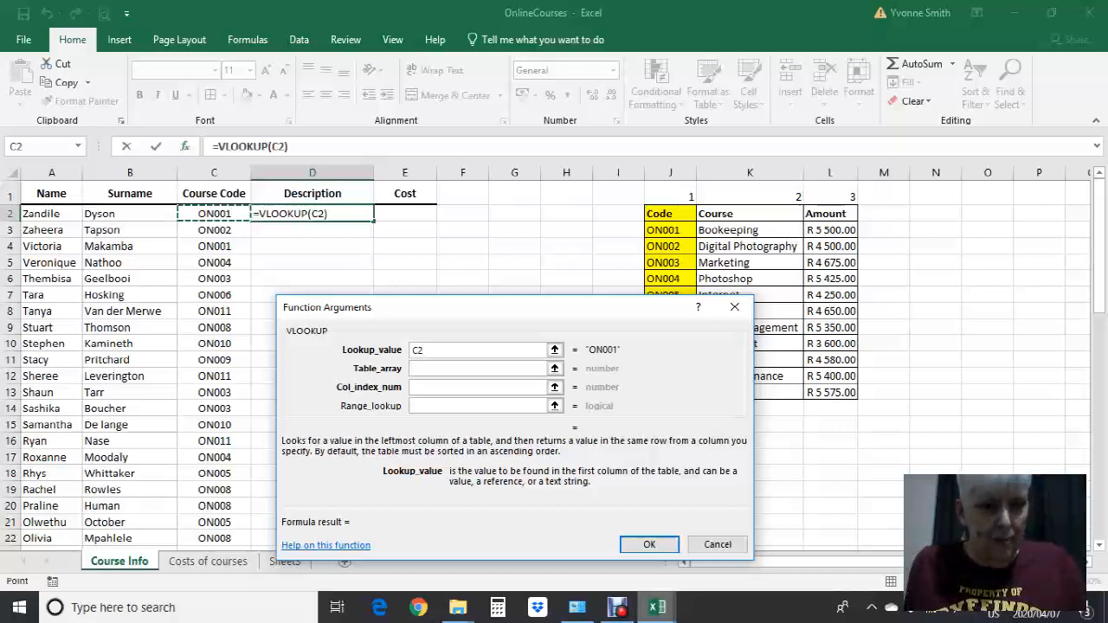
Set the VLOOKUP table array to the course table J2:L13 and fix its rows as J$2:L$13
left_click(478, 369)
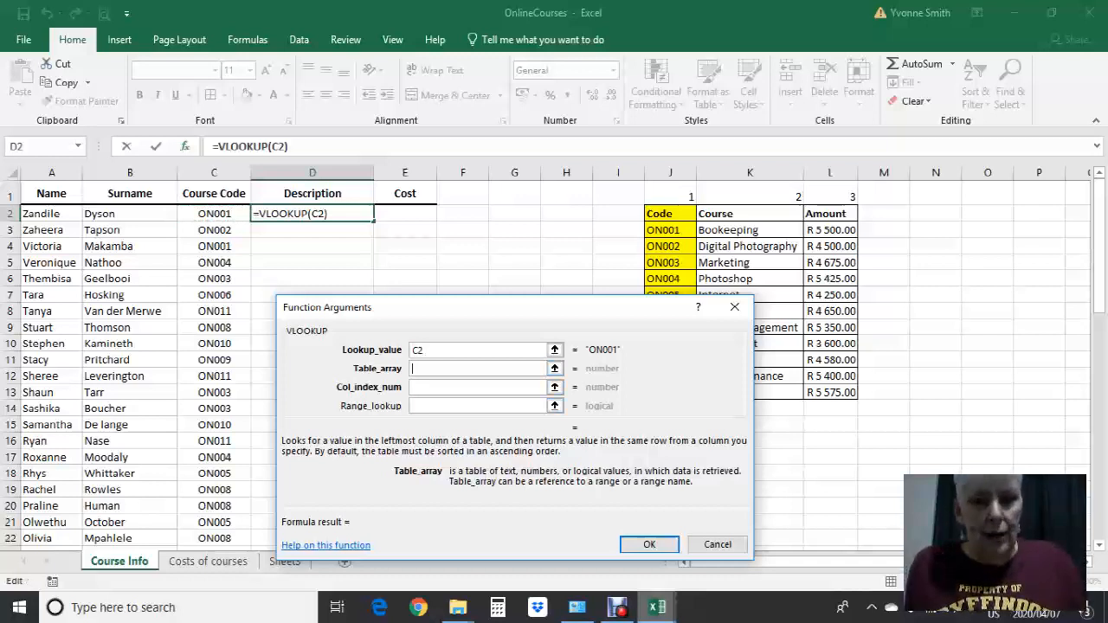
left_click_drag(666, 213, 856, 397)
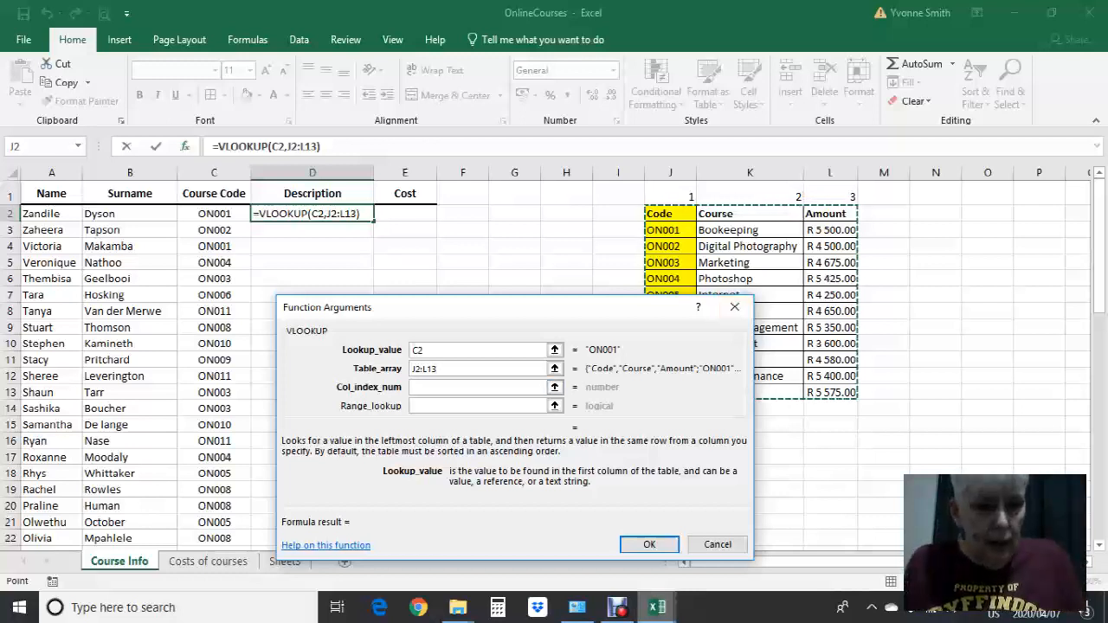
left_click(414, 368)
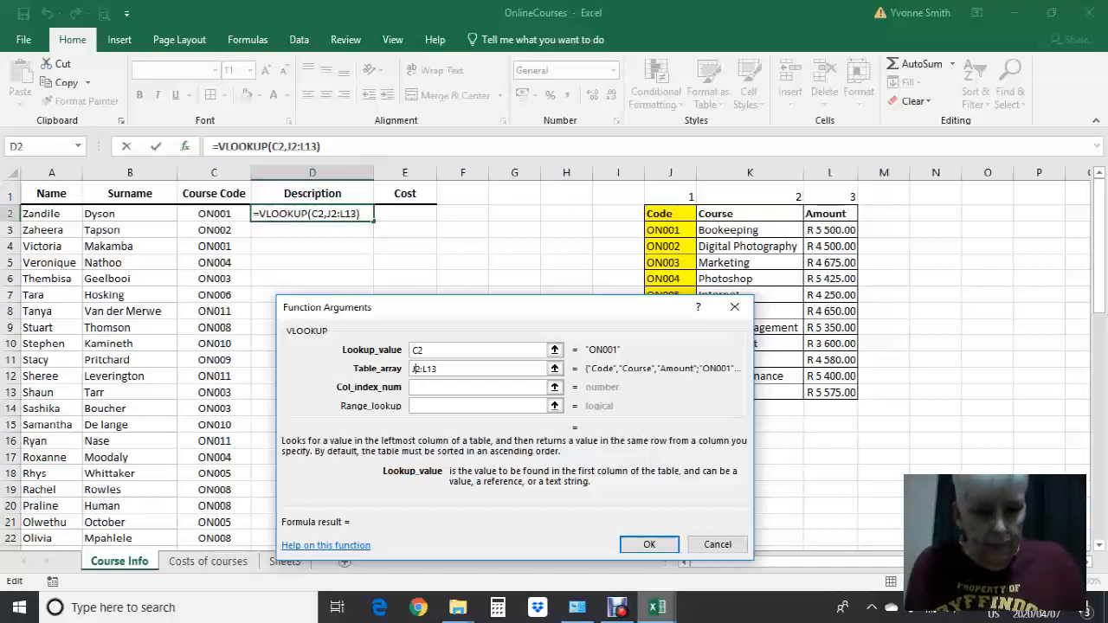
key("super+p")
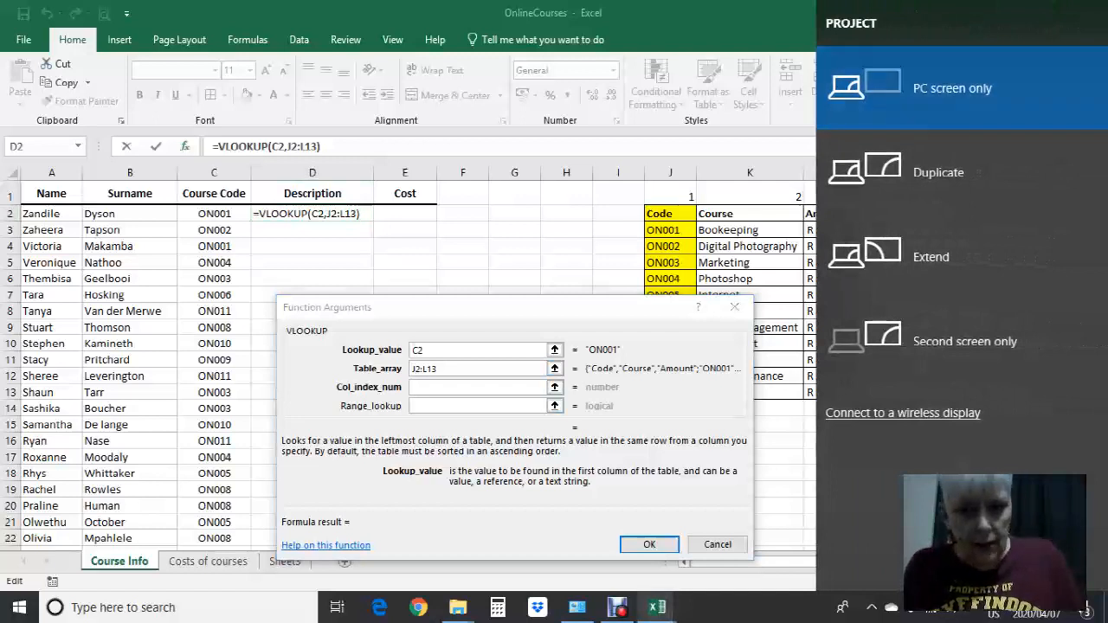
key("Escape")
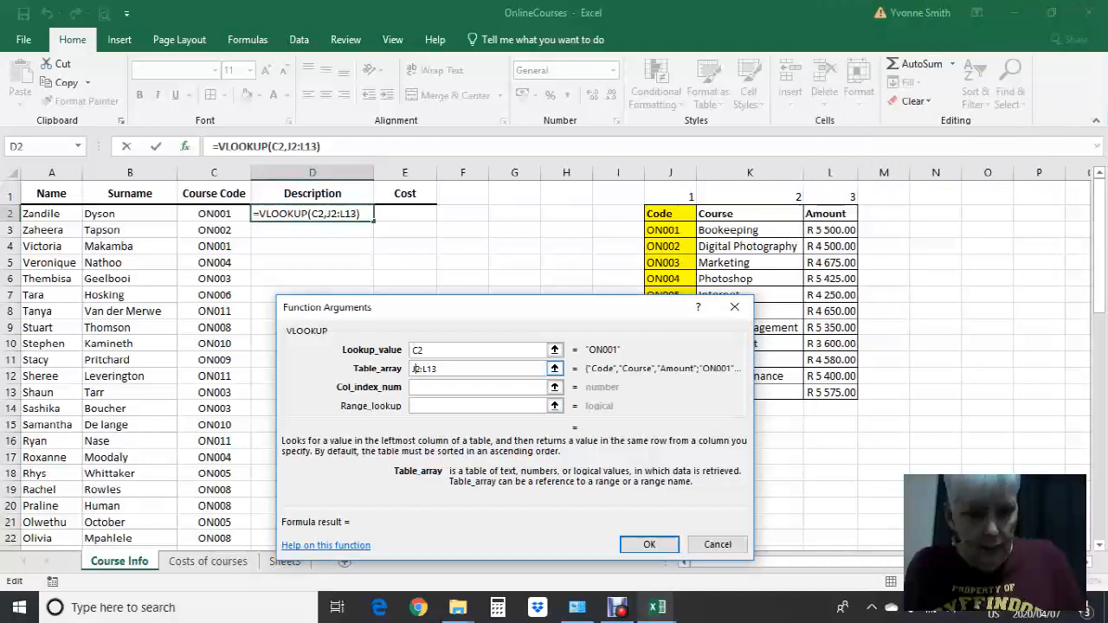
type("$2:L")
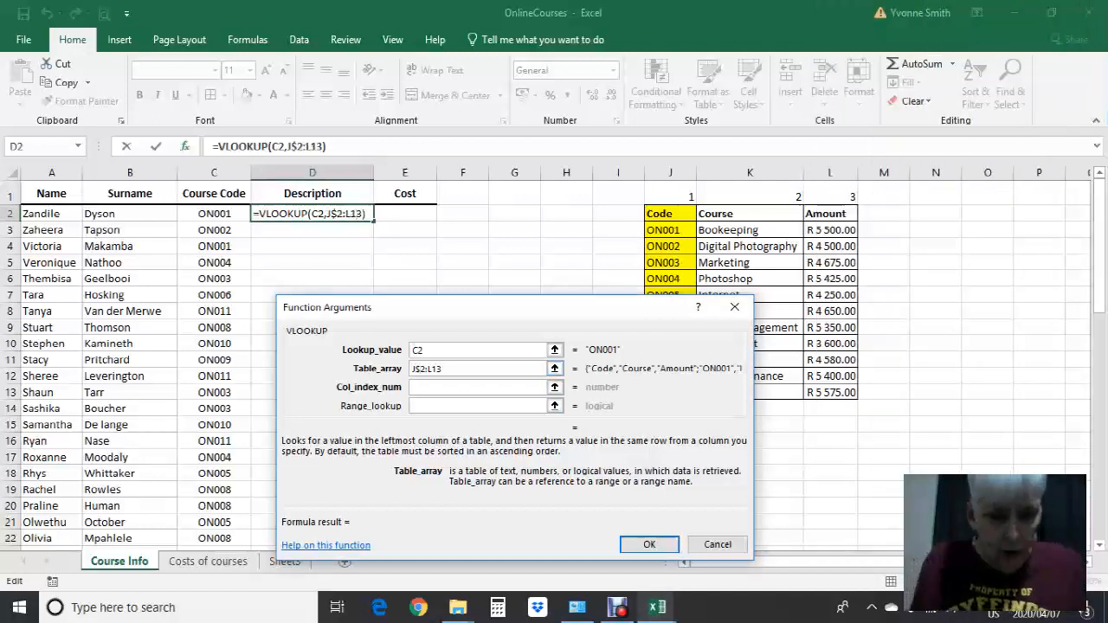
type("$")
Fix the columns of the VLOOKUP table array as well, making the reference $J$2:$L$13
left_click(413, 369)
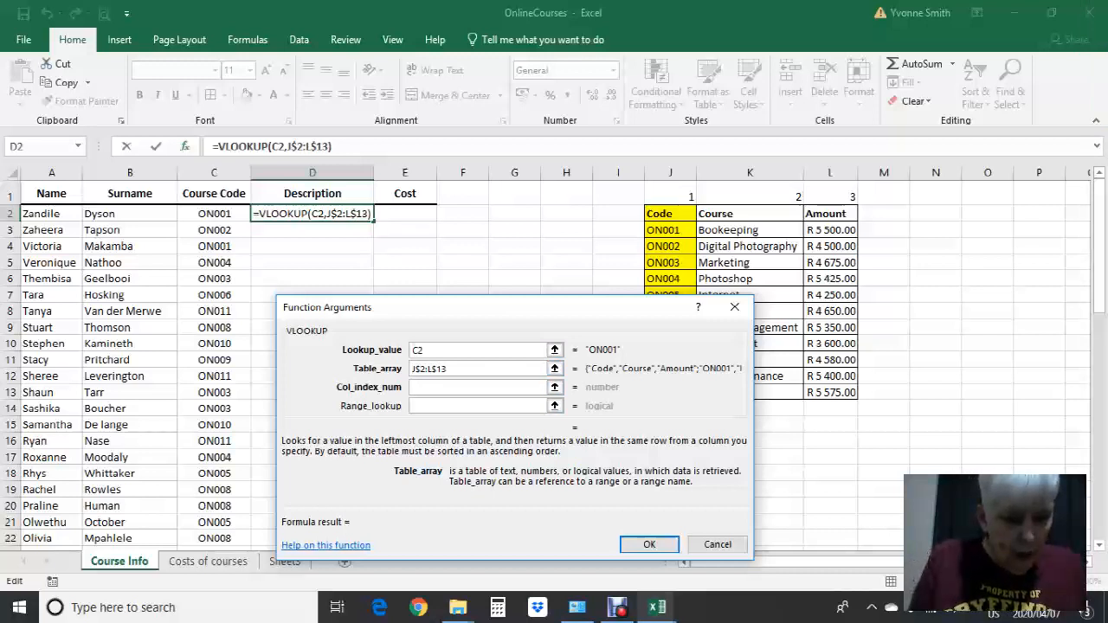
type("$")
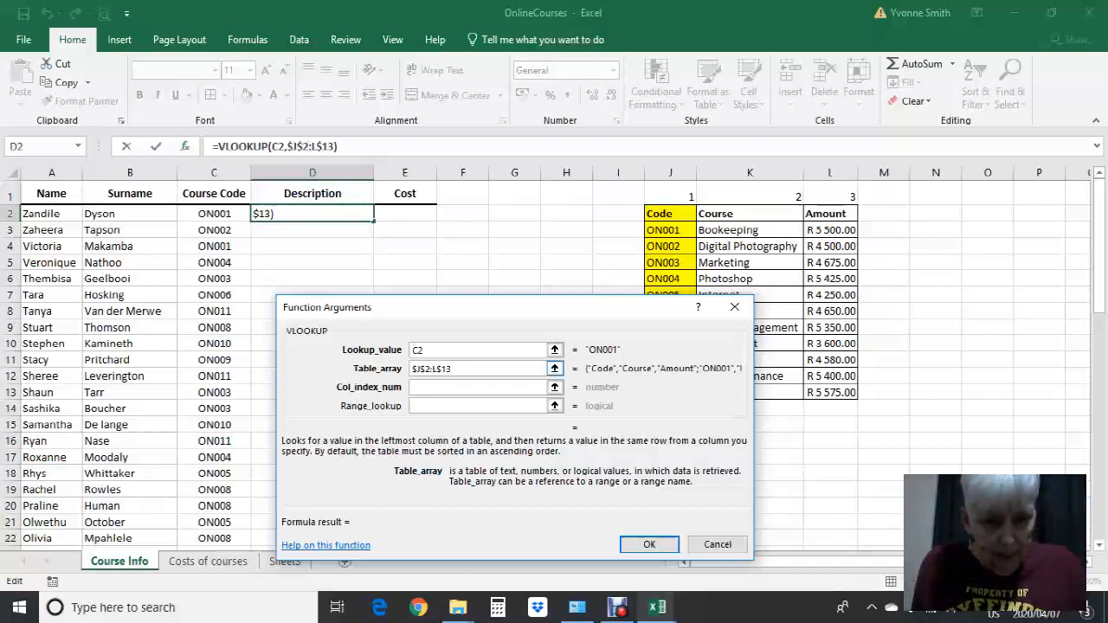
key("Right")
key("Right")
key("Right")
key("Right")
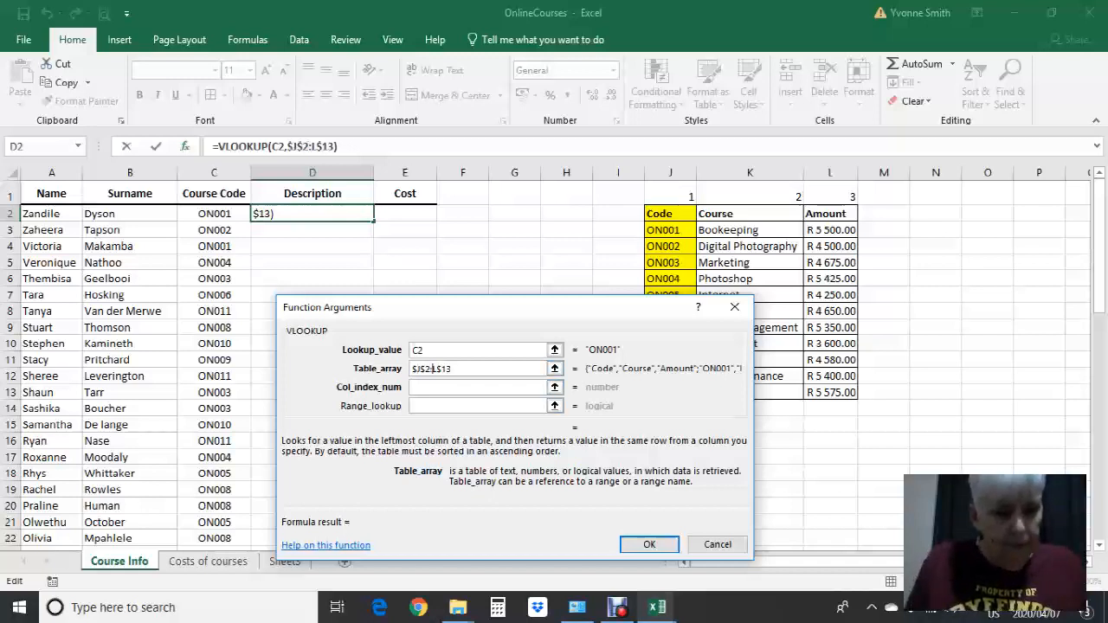
type("$")
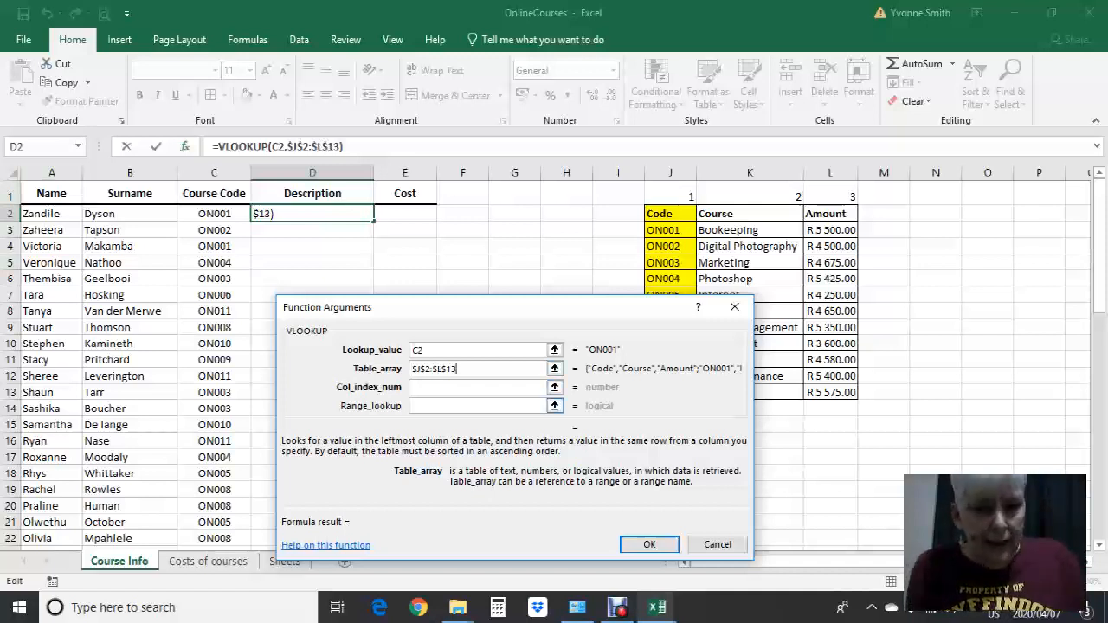
Set the VLOOKUP column index number to 2 for the Course column of the table
key("Tab")
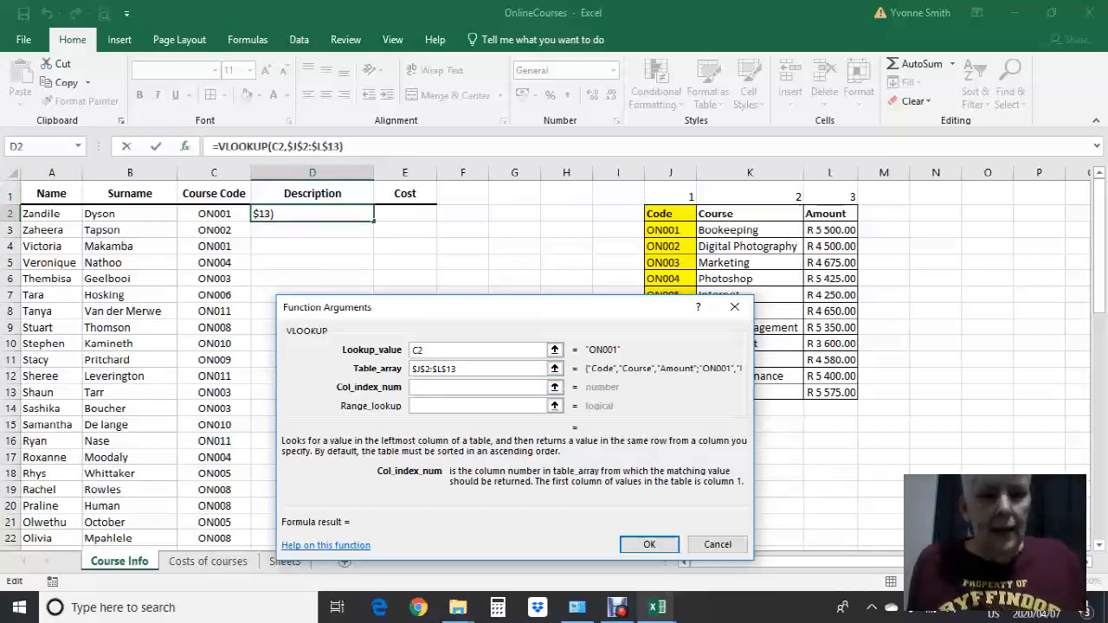
left_click(555, 368)
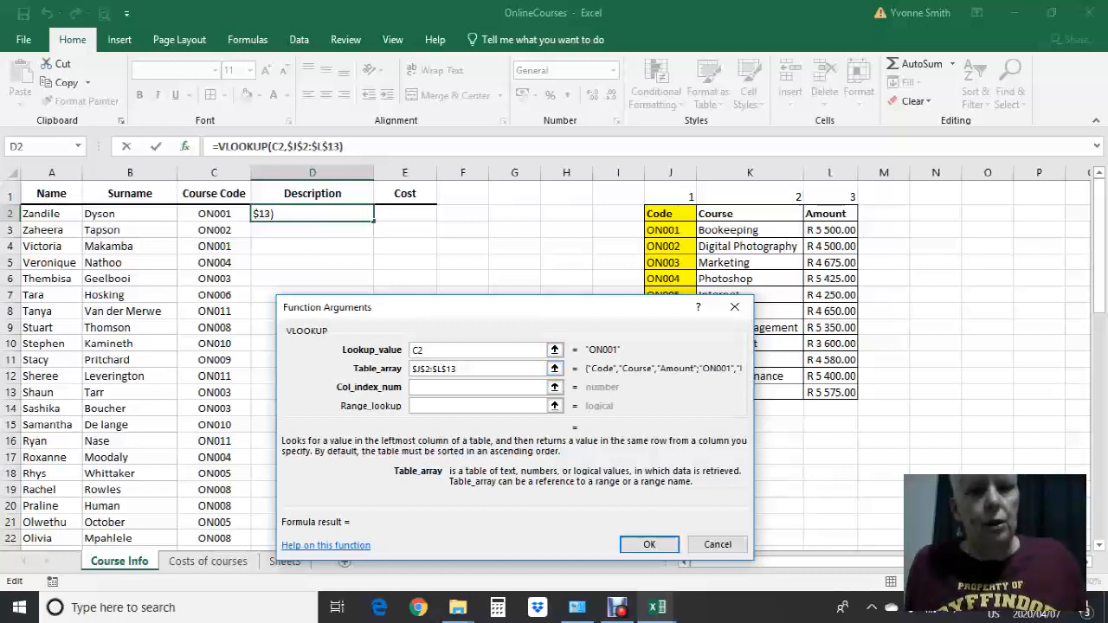
left_click(477, 388)
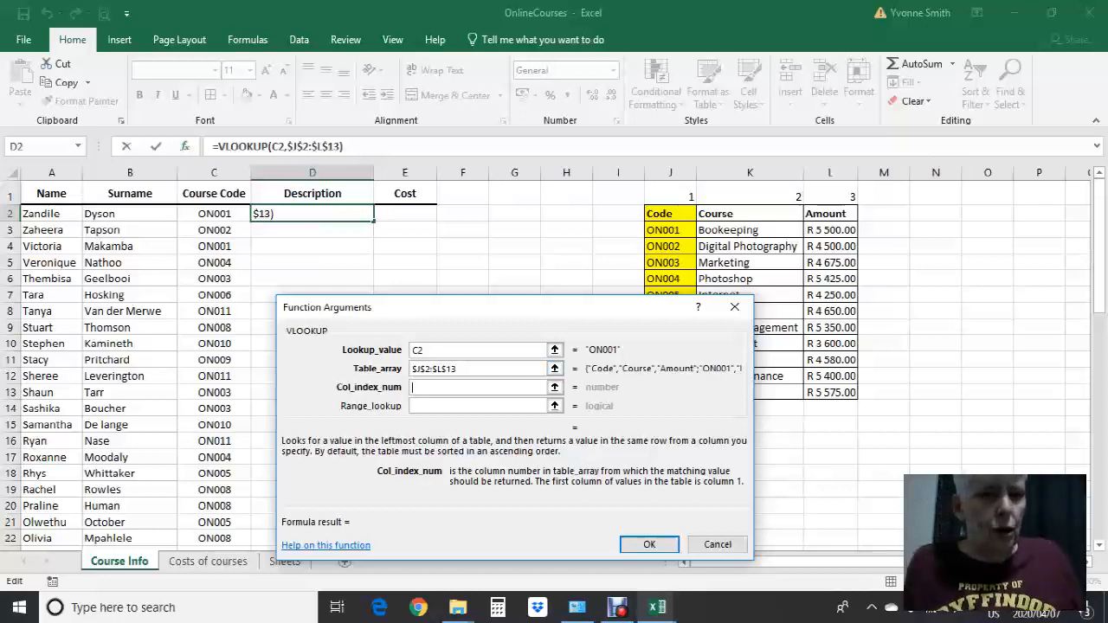
type("2")
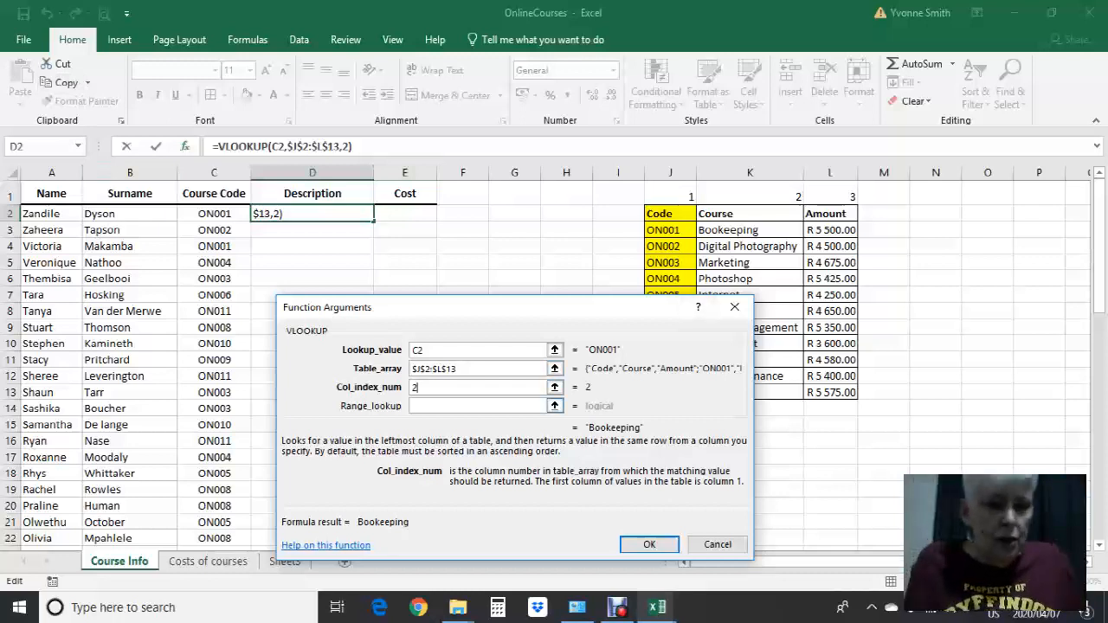
Set the range lookup to FALSE for an exact match and confirm the VLOOKUP in D2
key("Tab")
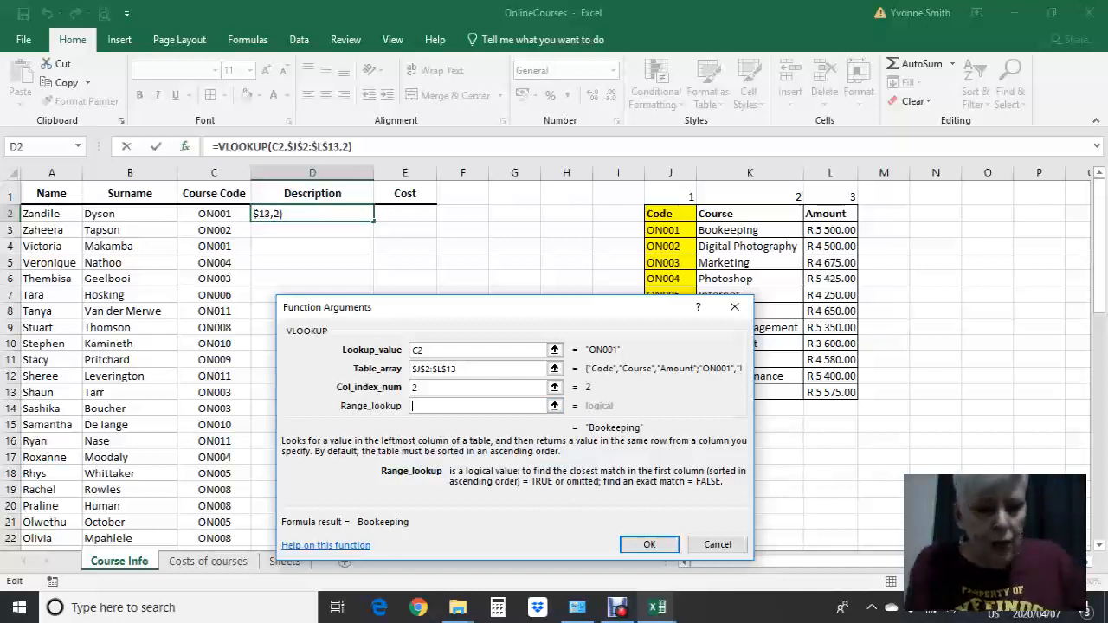
type("FALSE")
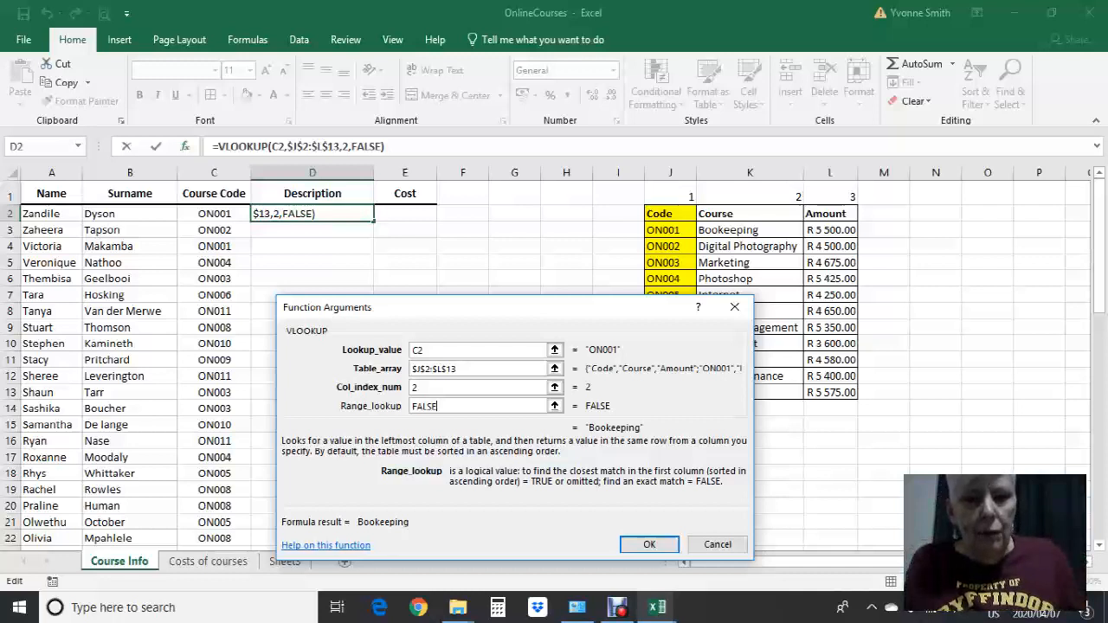
left_click(750, 278)
key("BackSpace")
key("BackSpace")
key("BackSpace")
key("BackSpace")
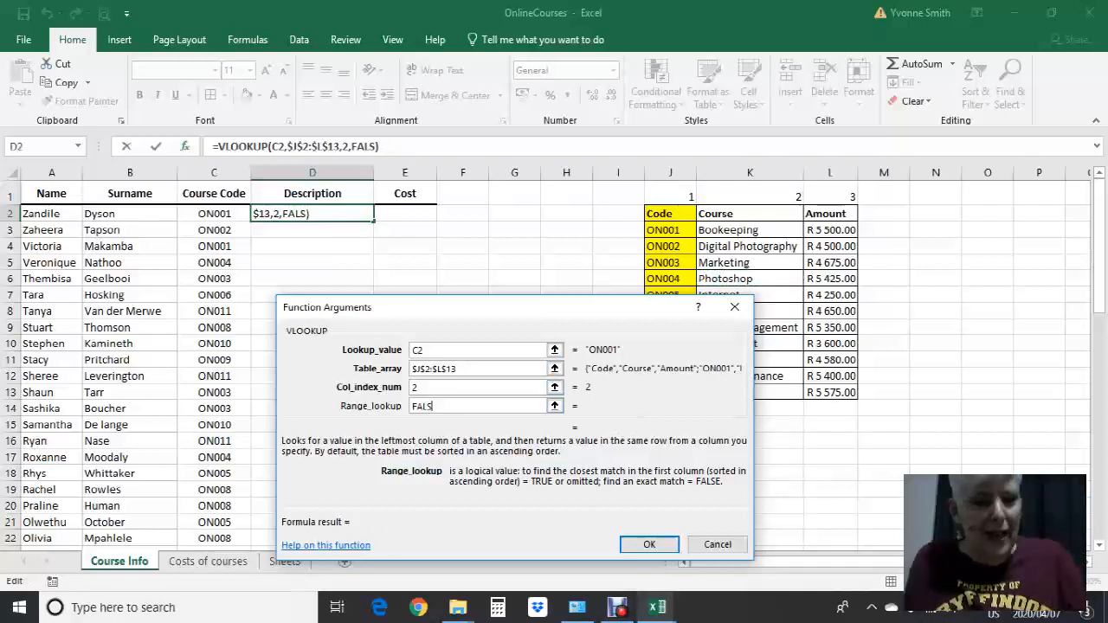
type("E")
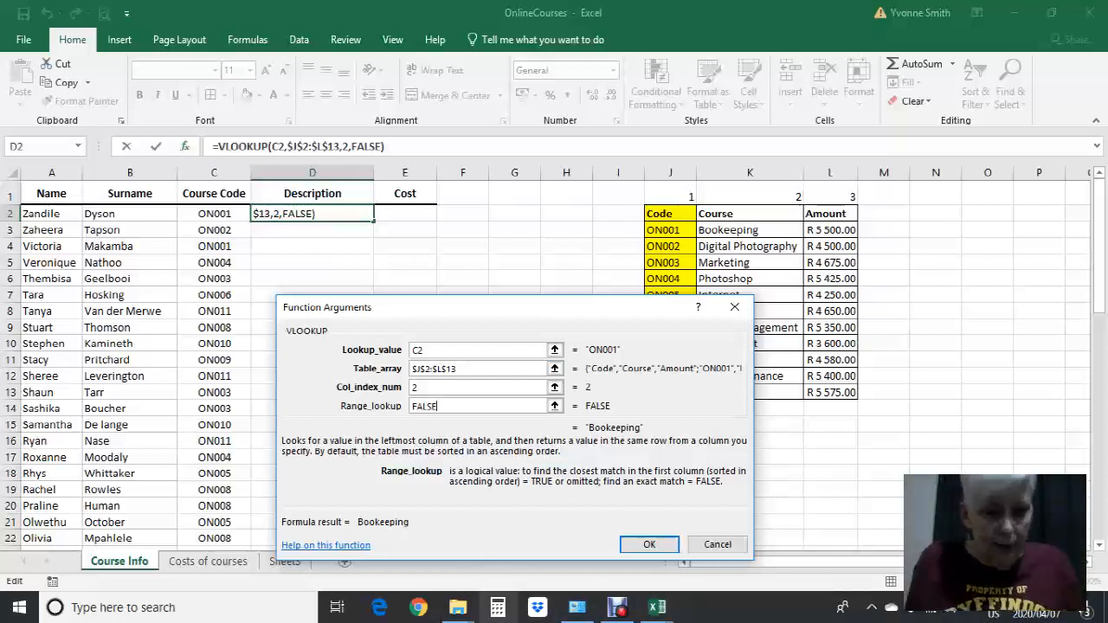
left_click(649, 544)
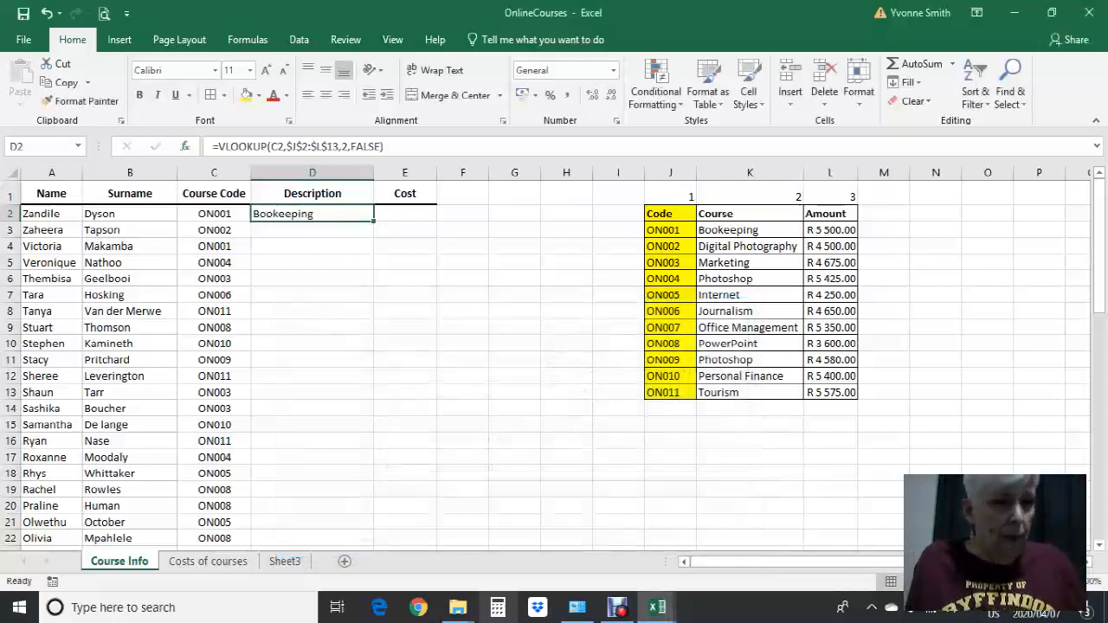
Copy the VLOOKUP from D2 down the Description column to D21 and check the copied formulas
left_click_drag(374, 221, 373, 237)
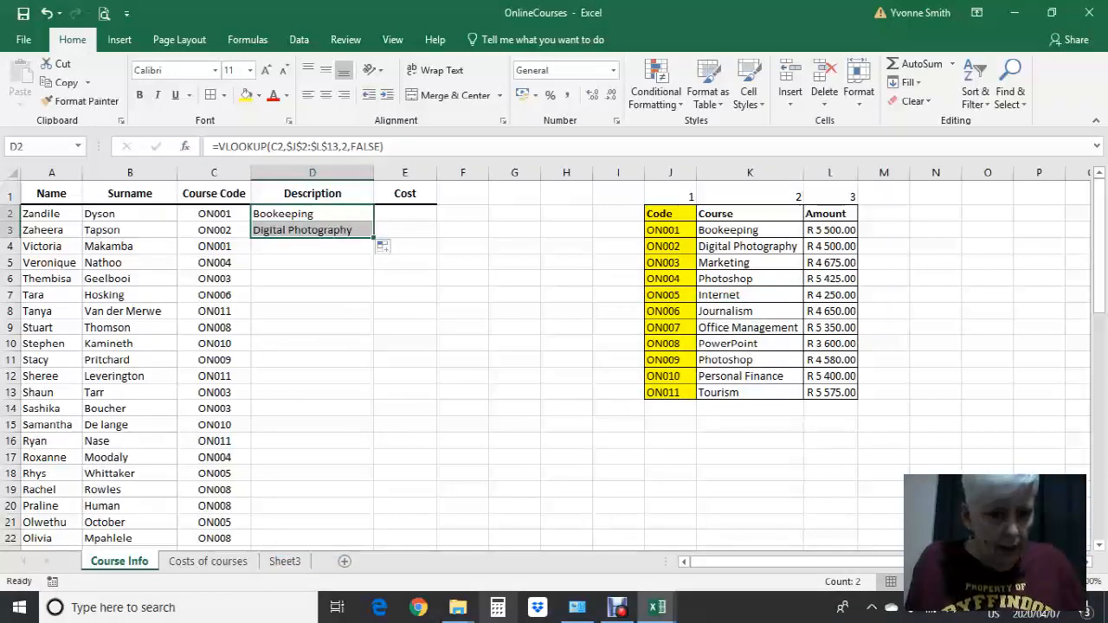
left_click_drag(373, 237, 373, 527)
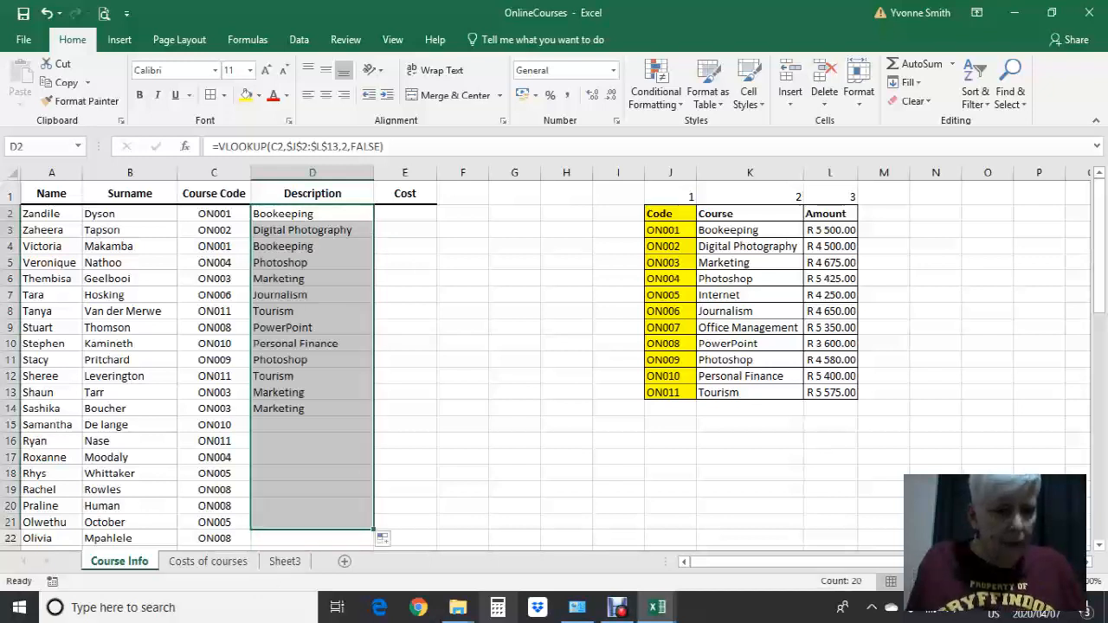
left_click(312, 409)
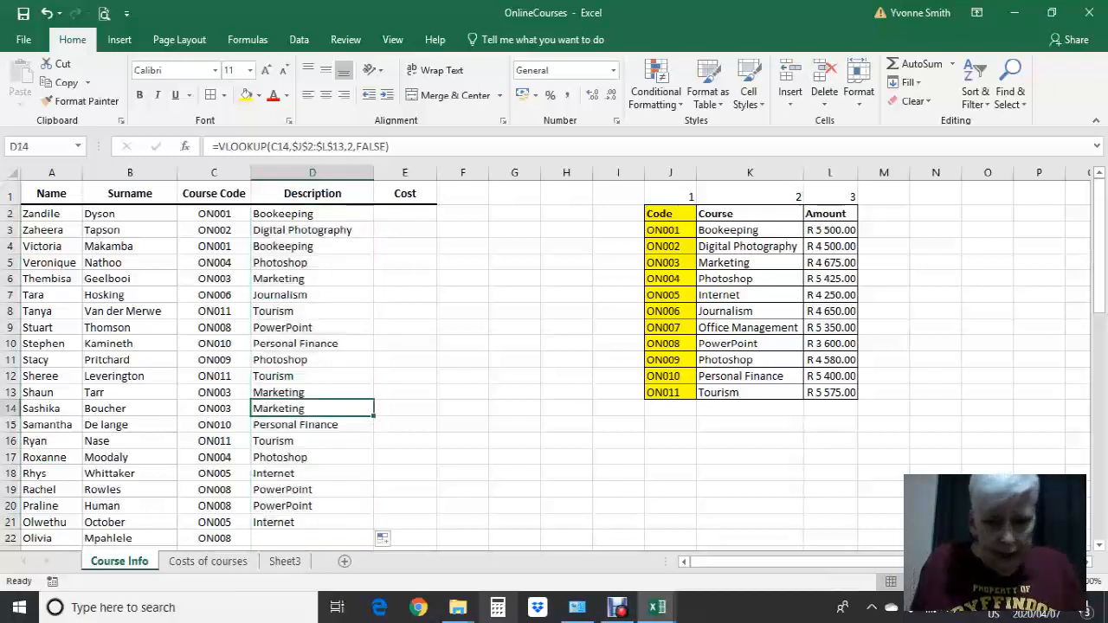
left_click(313, 327)
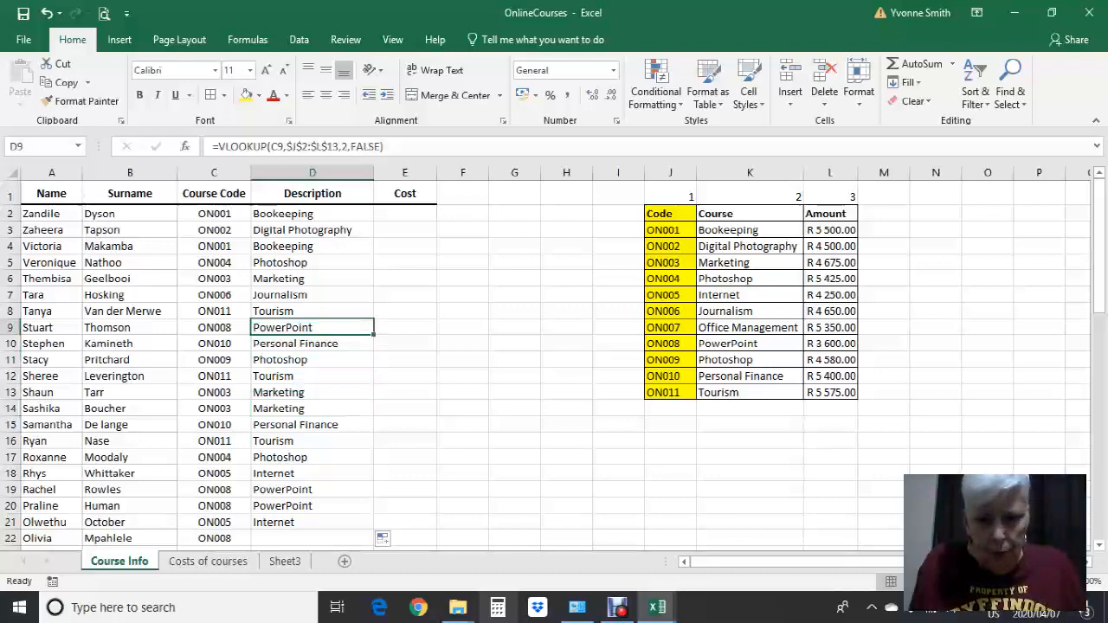
Reopen the function arguments of the VLOOKUP in D2 and review its table array, column index and range lookup
left_click(312, 213)
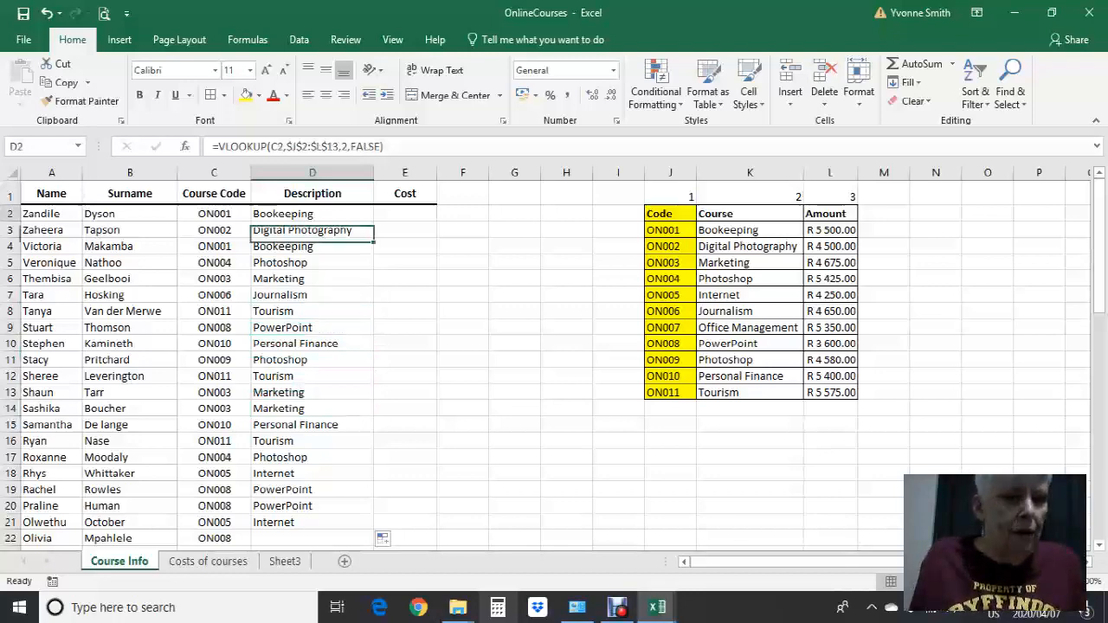
left_click(385, 146)
left_click(183, 146)
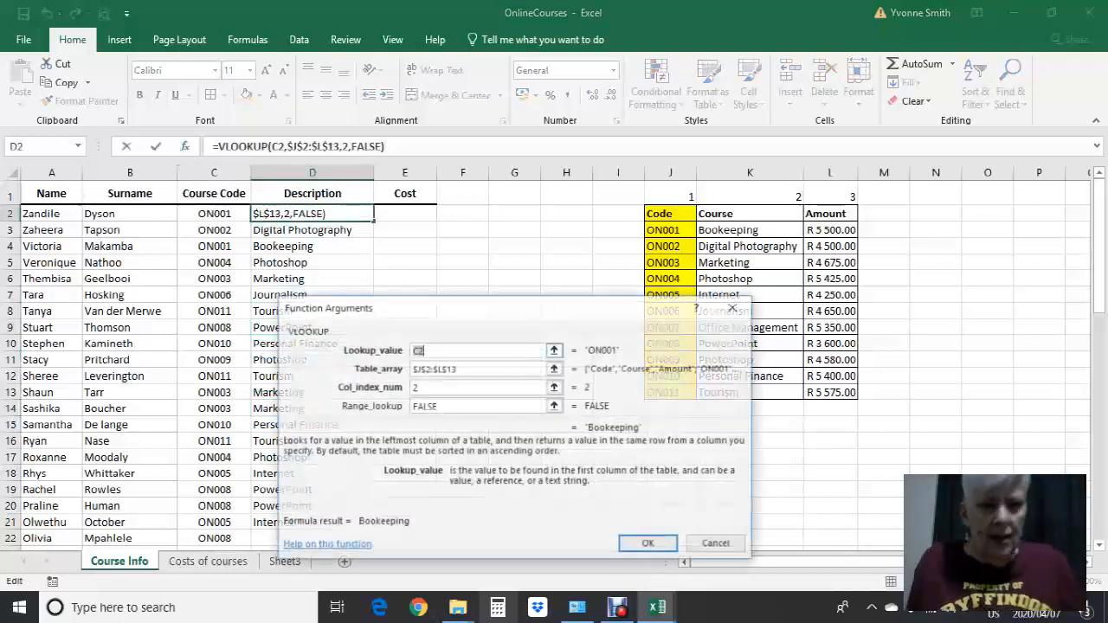
left_click_drag(550, 305, 762, 247)
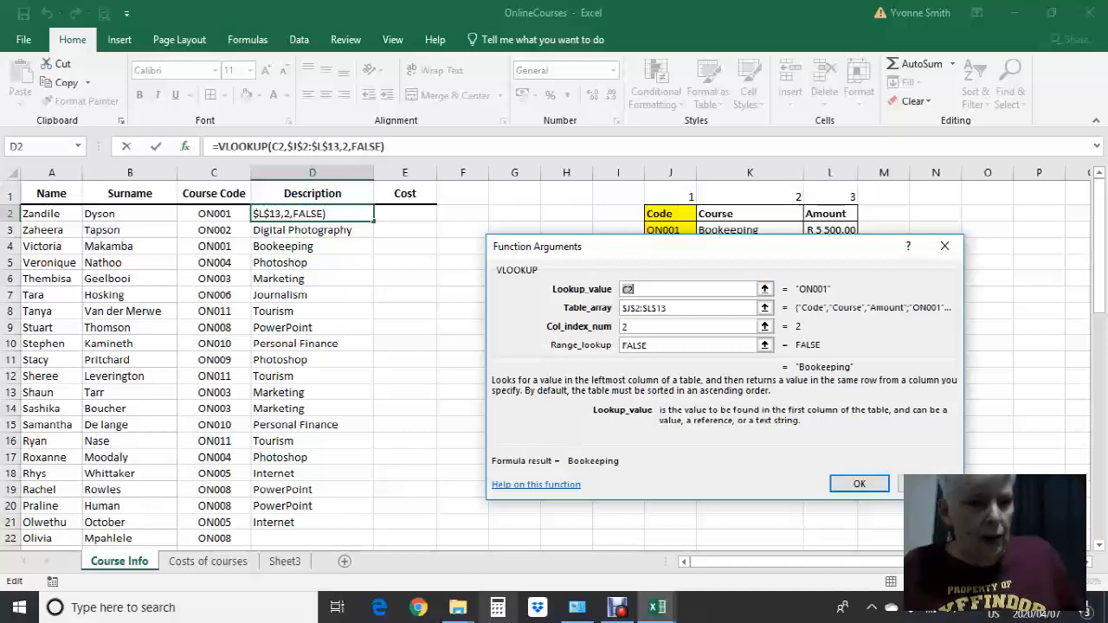
left_click_drag(686, 247, 588, 334)
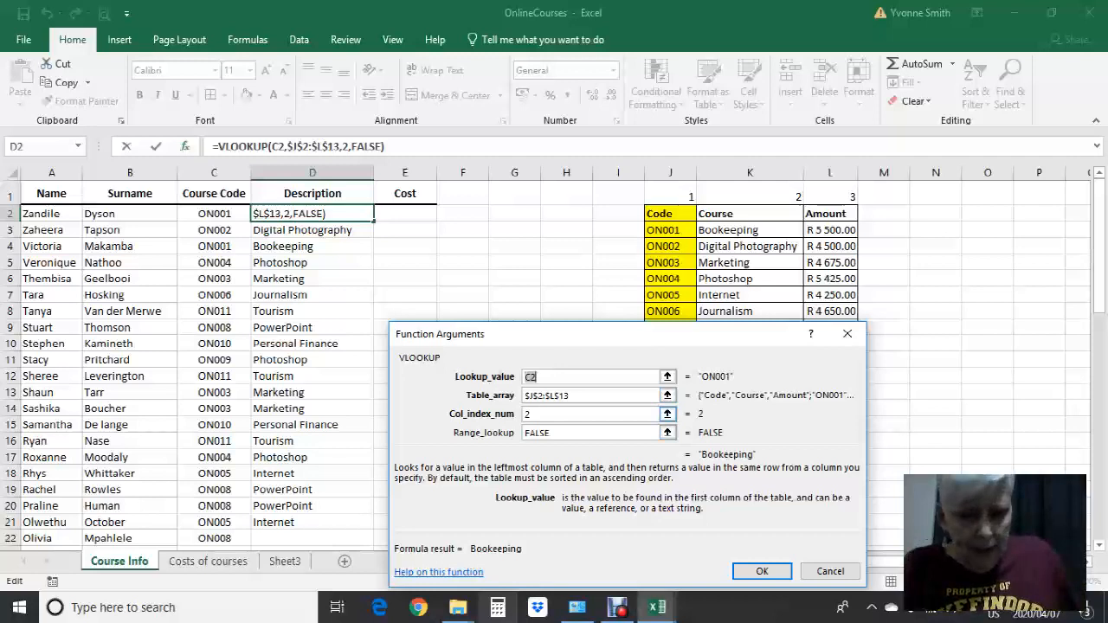
left_click(658, 413)
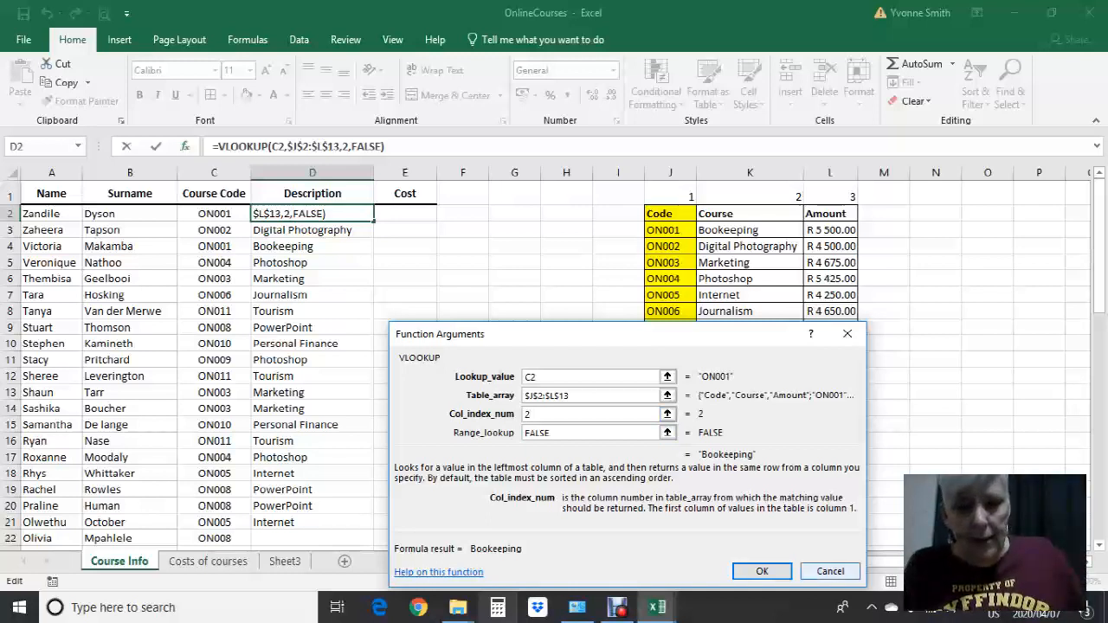
left_click(762, 571)
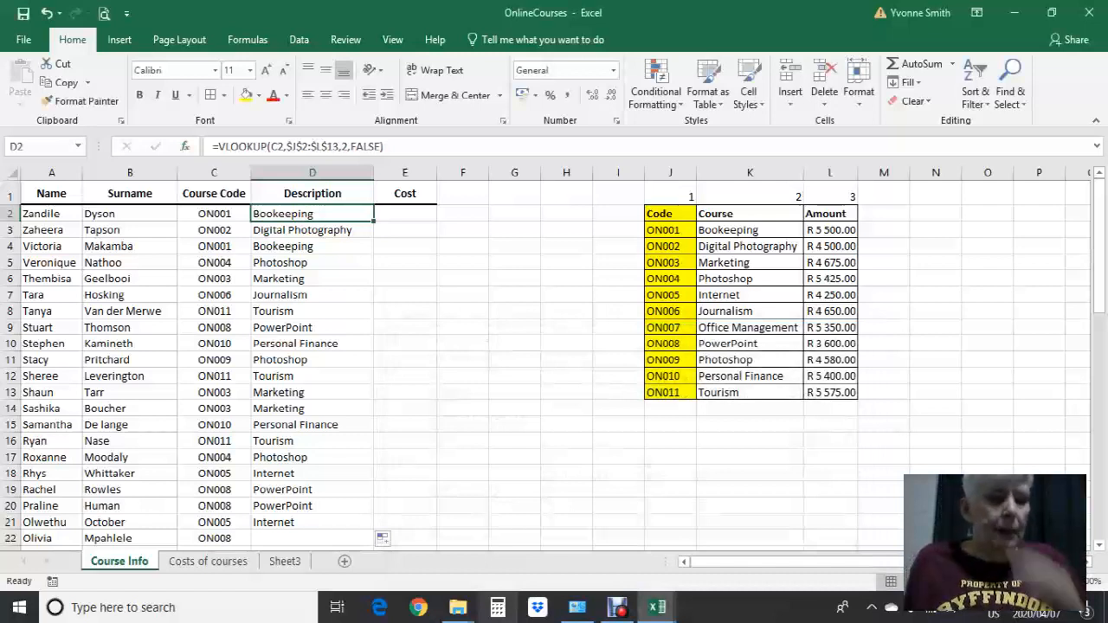
Start a VLOOKUP function in Cost cell E2 with course code cell C2 as its lookup value
left_click(406, 214)
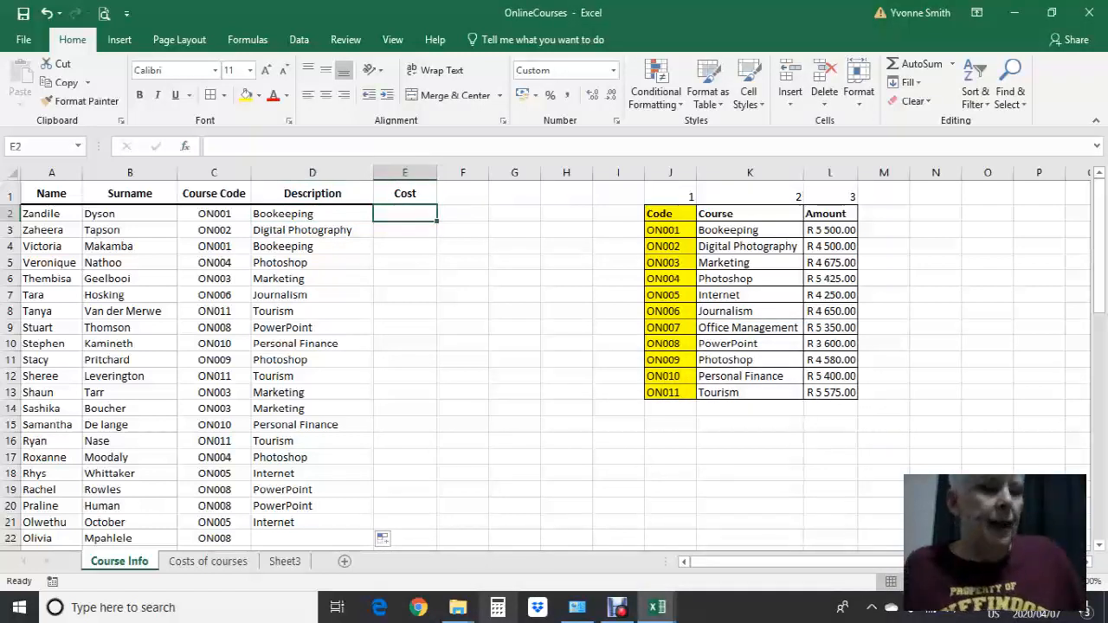
left_click(214, 214)
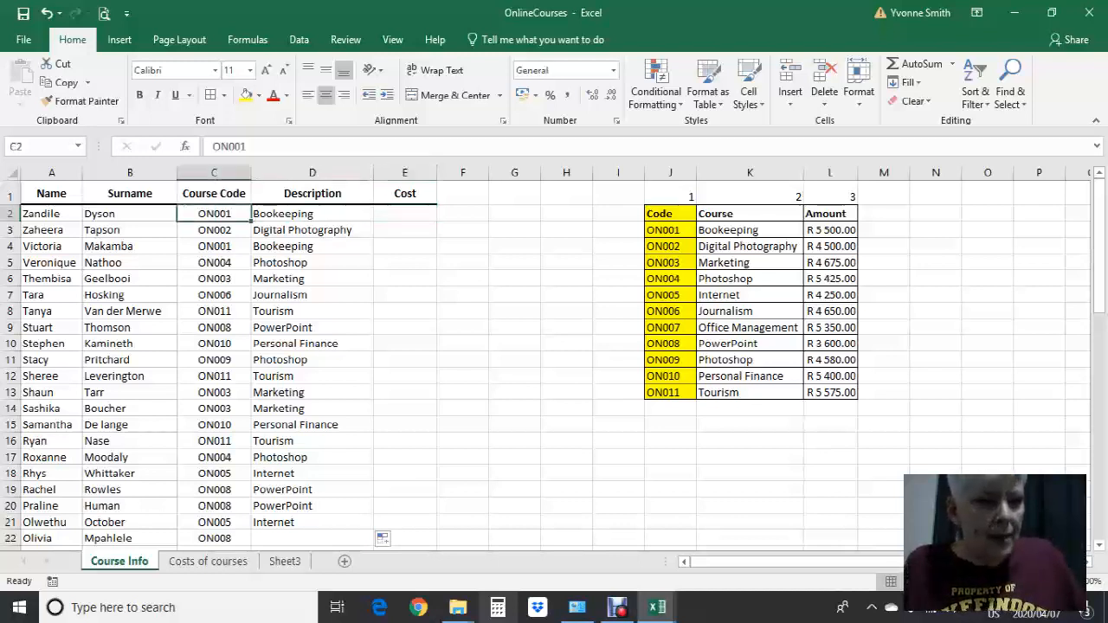
left_click(830, 230)
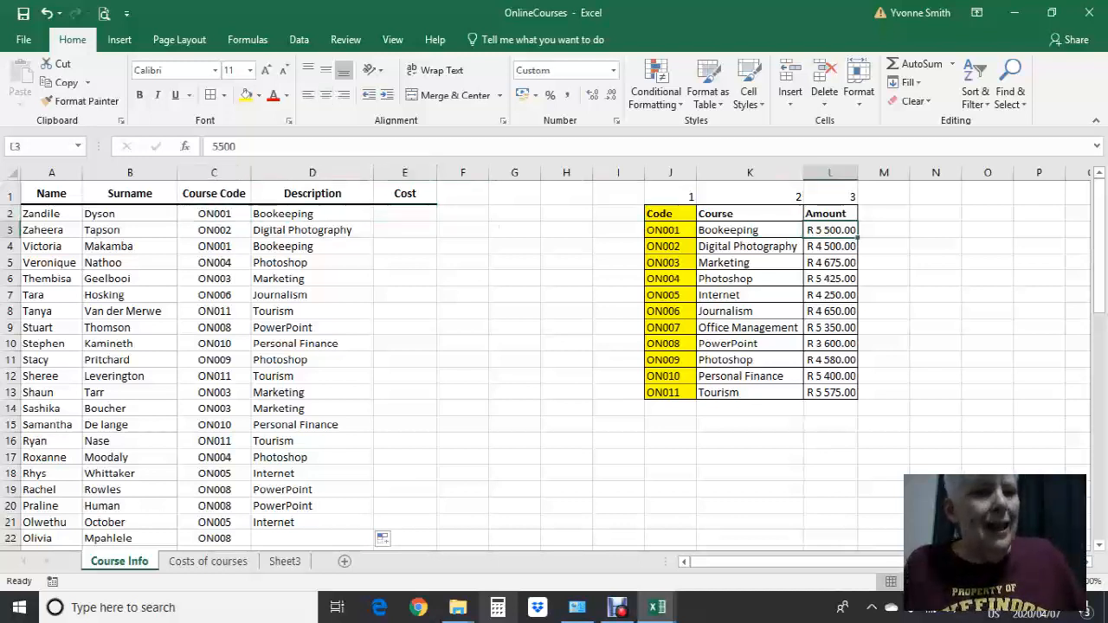
left_click(405, 214)
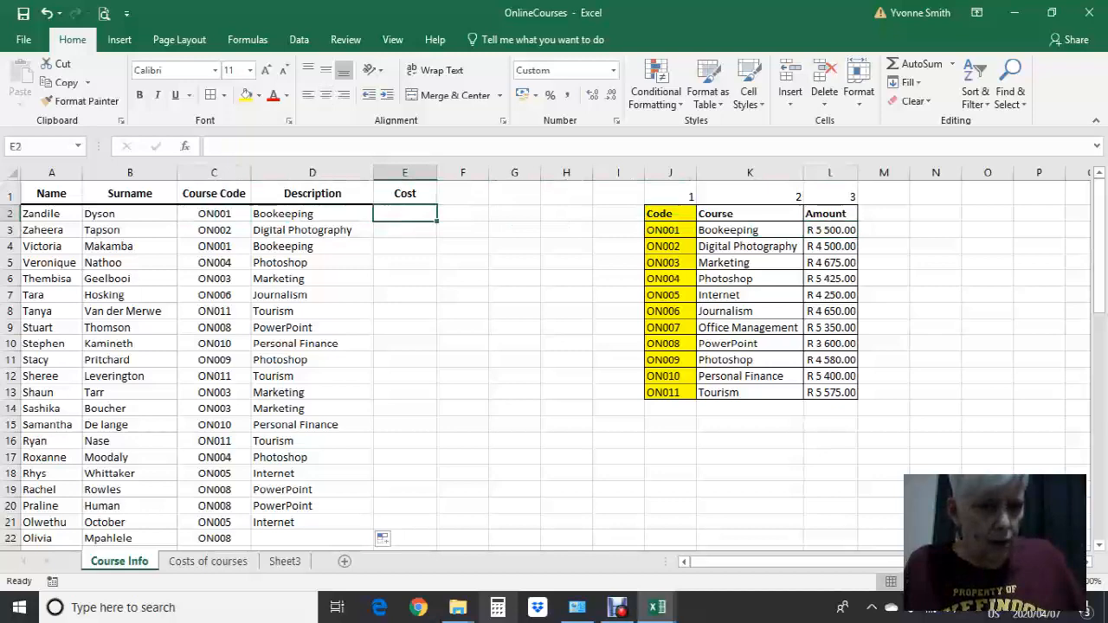
key("shift+F3")
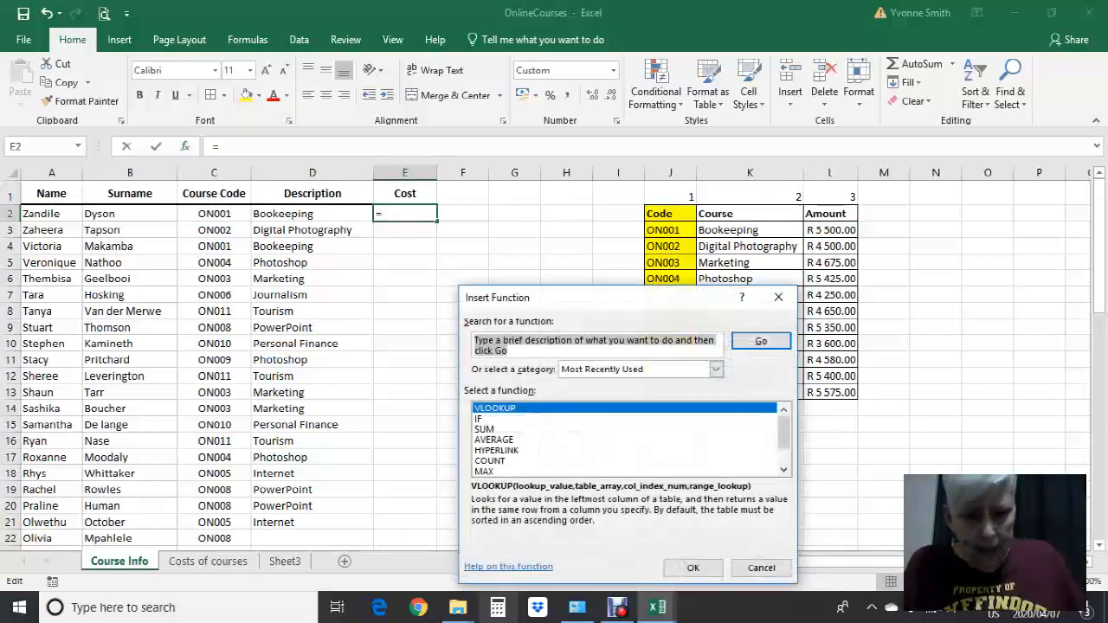
key("Return")
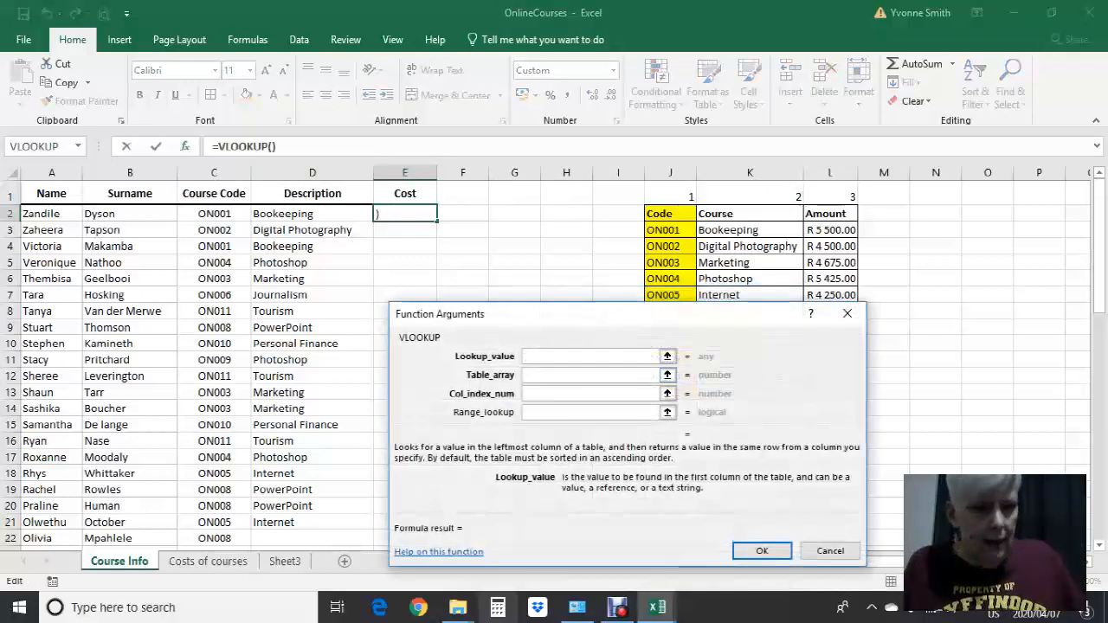
type("C2")
key("Tab")
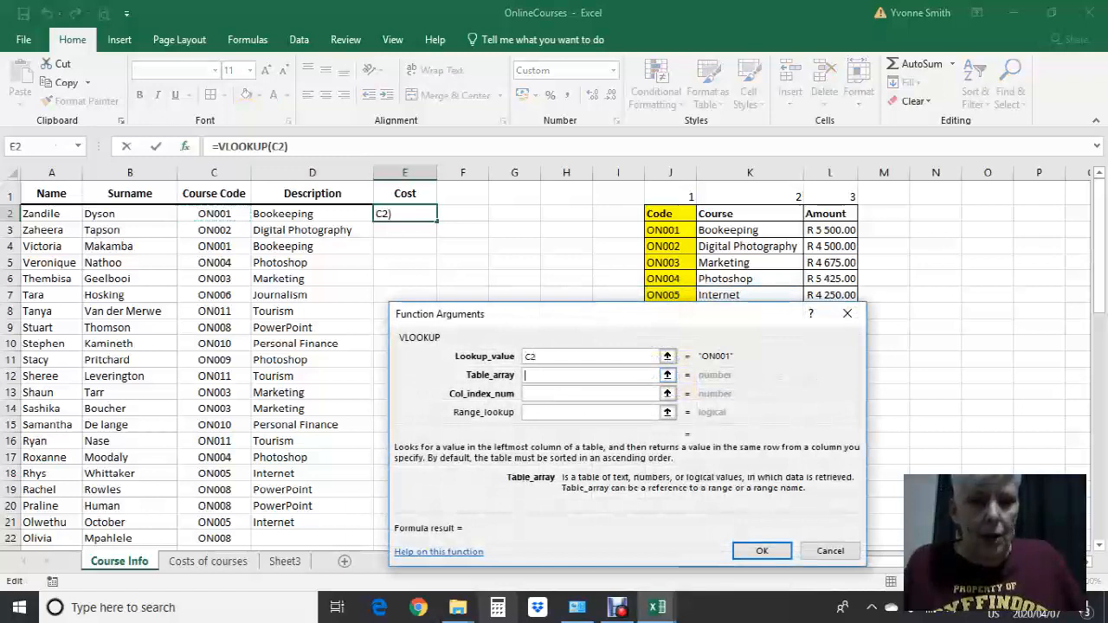
Set the table array of the VLOOKUP in E2 to the course table as the absolute range $J$2:$L$13
left_click_drag(658, 213, 853, 394)
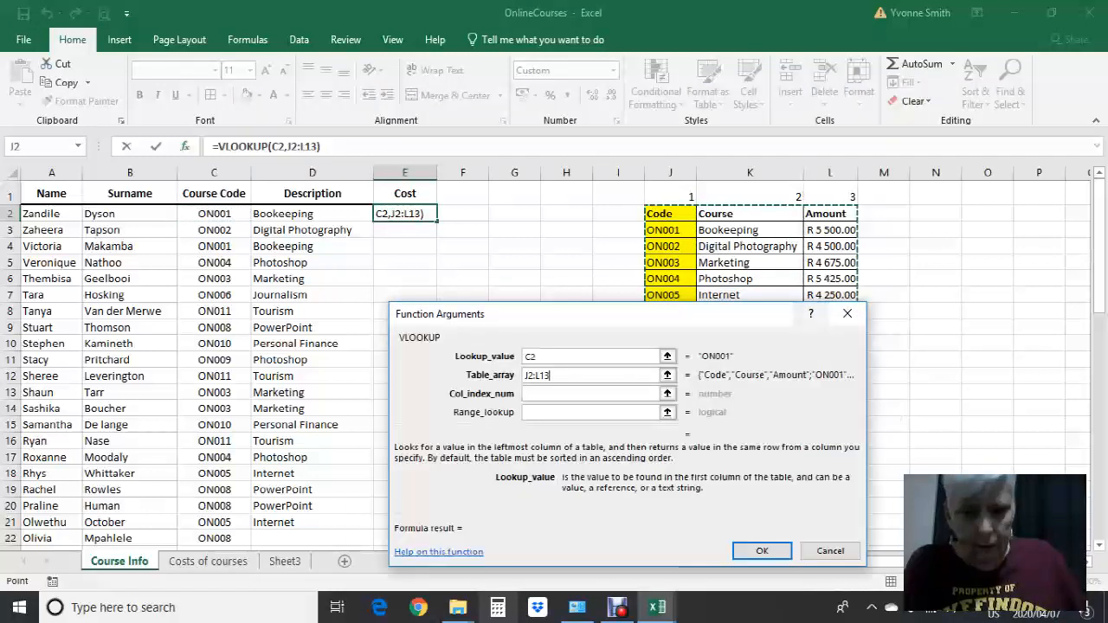
left_click(527, 375)
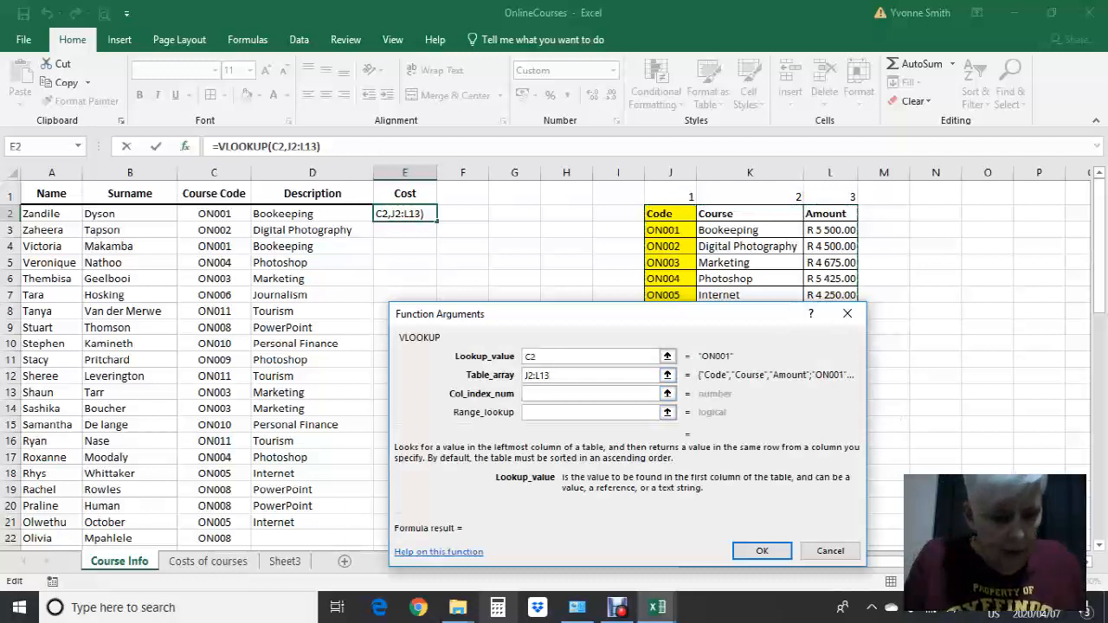
type("$")
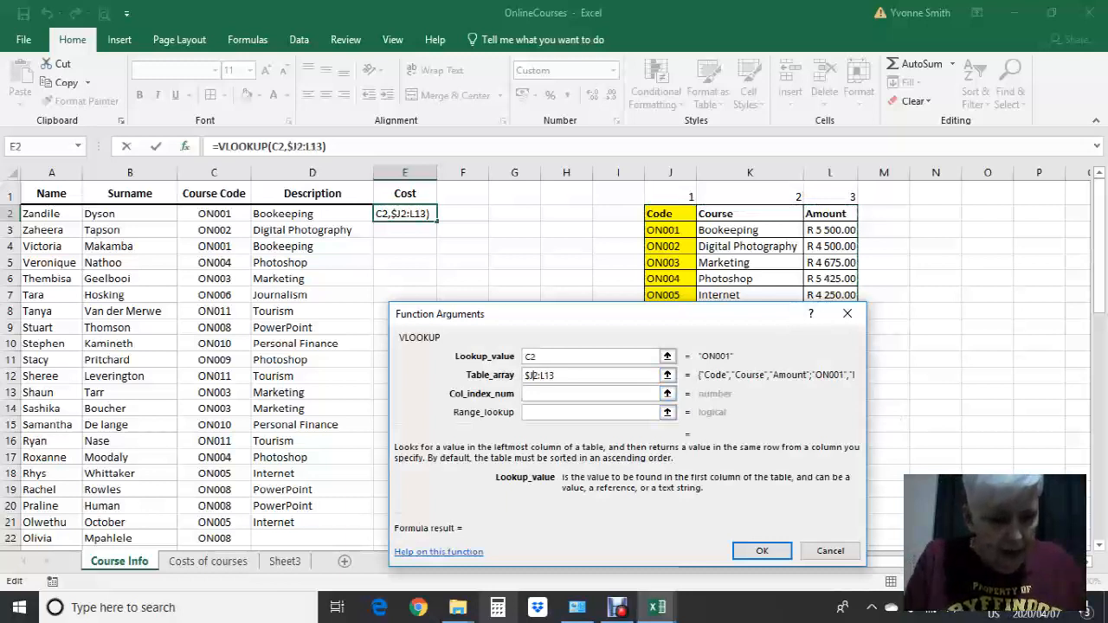
key("Right")
type("$")
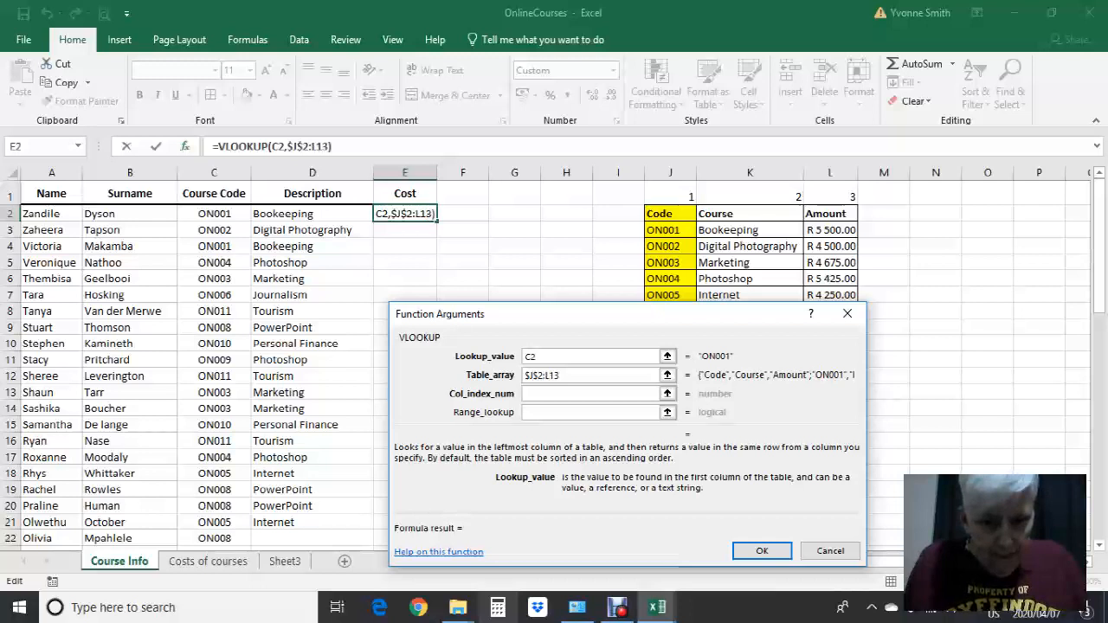
left_click(544, 375)
type("$")
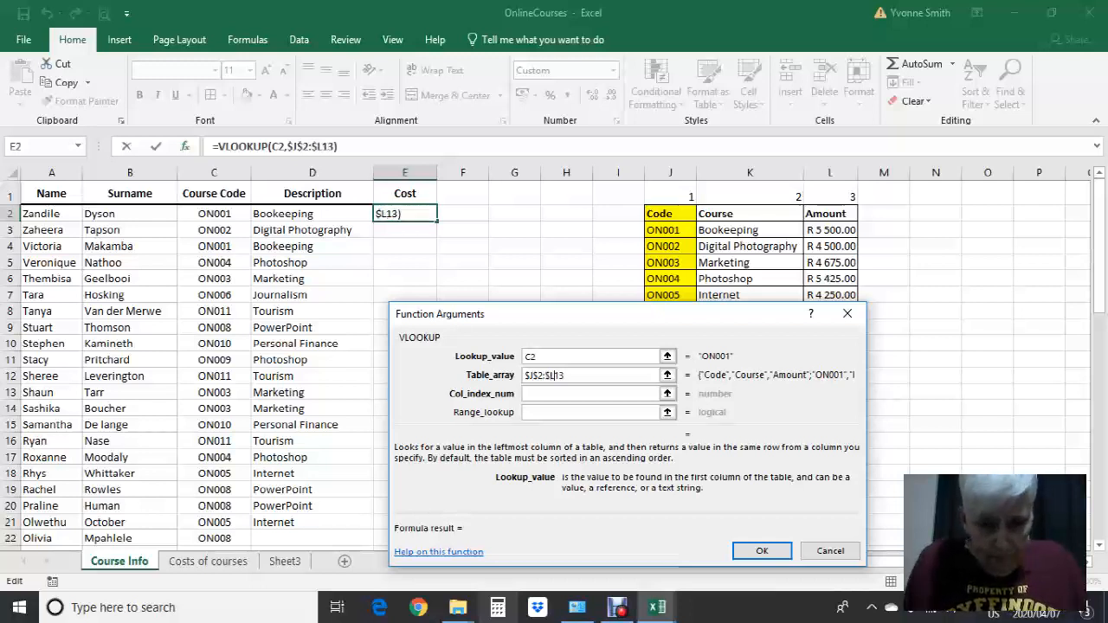
left_click(555, 375)
type("$")
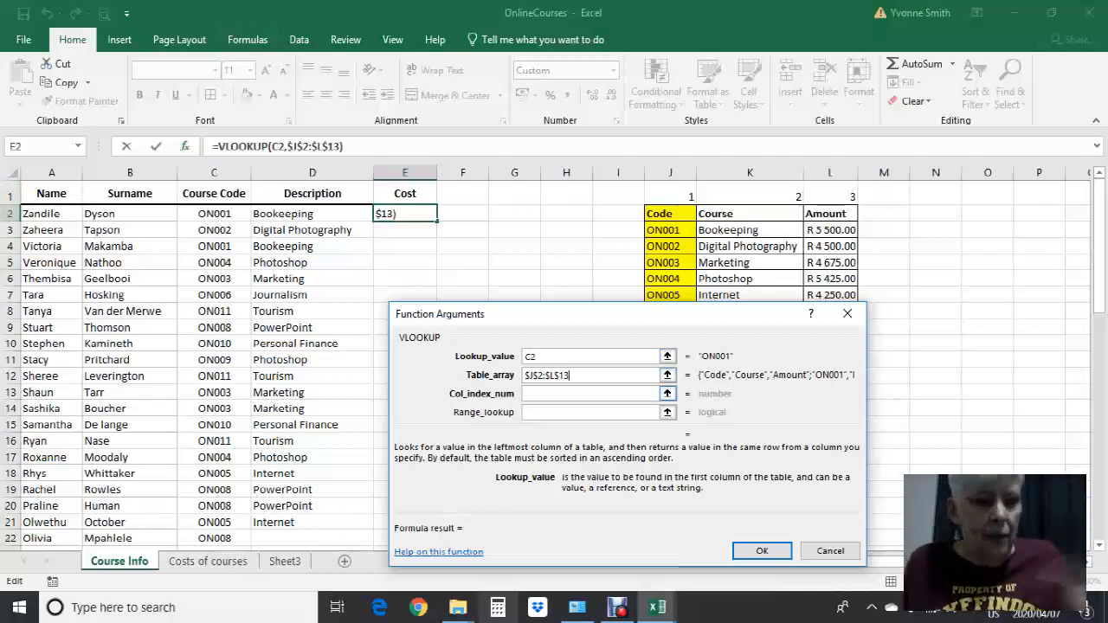
Set the column index to 3 and the range lookup to FALSE, and confirm the VLOOKUP in E2
left_click(590, 394)
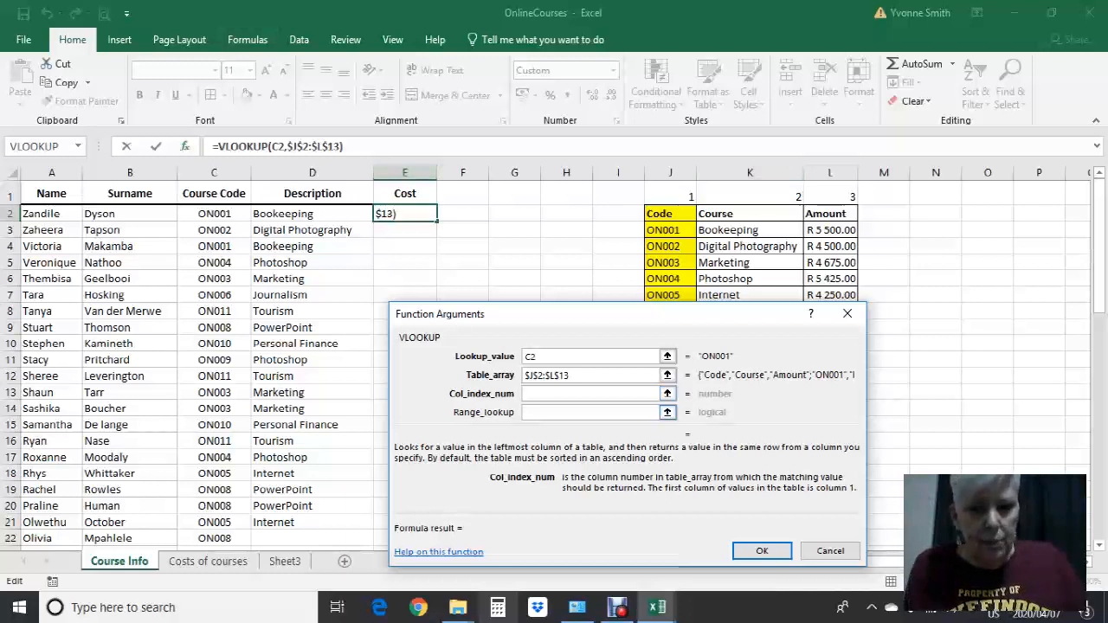
type("3")
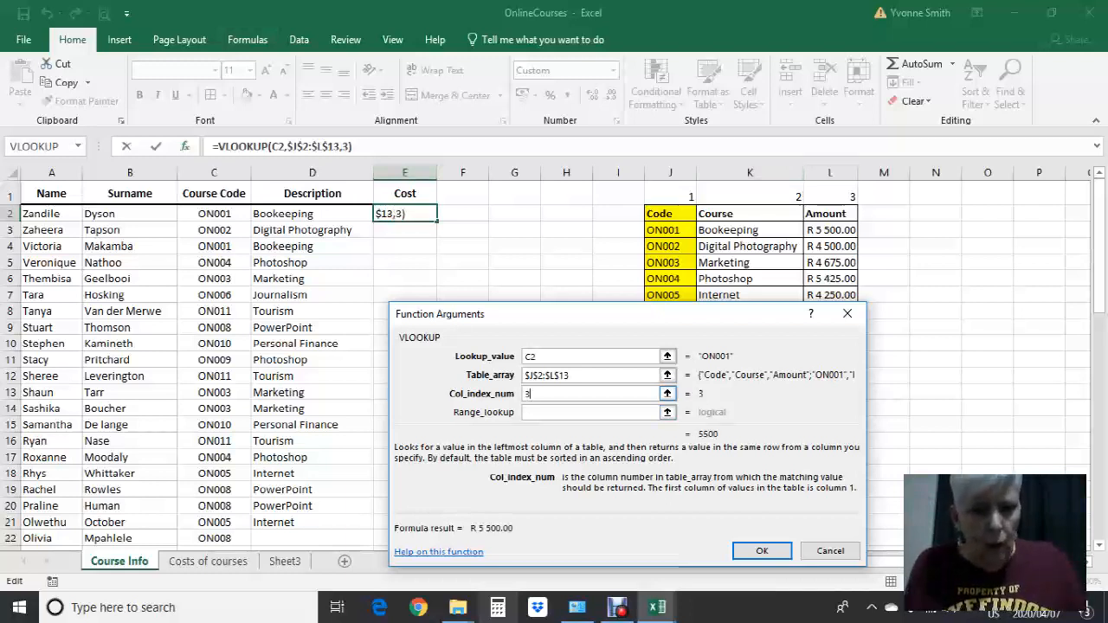
key("Tab")
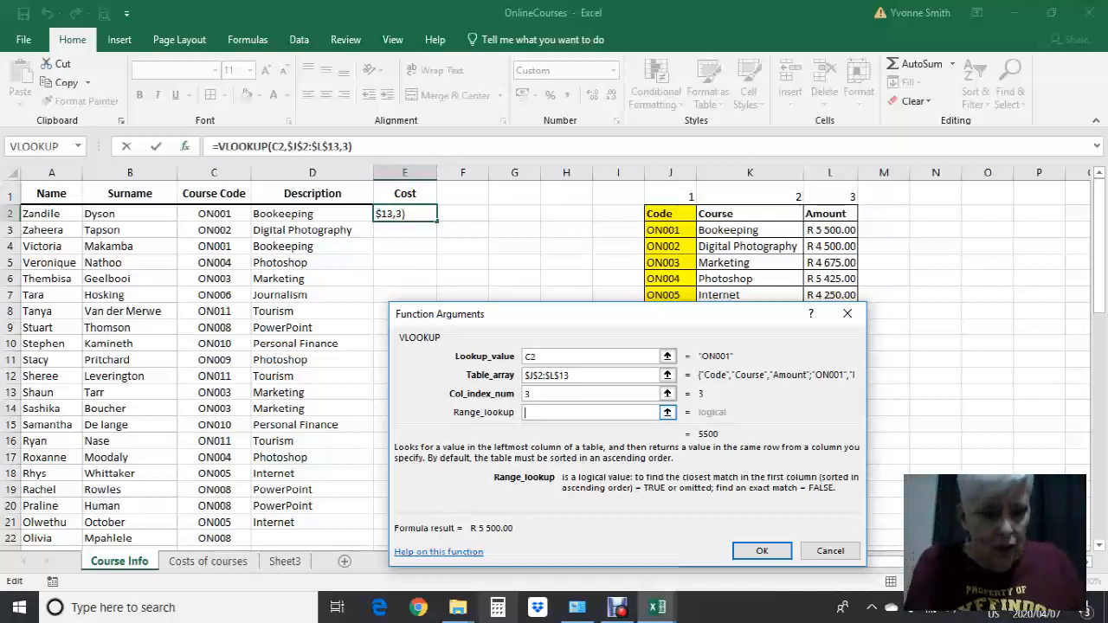
type("FALSE")
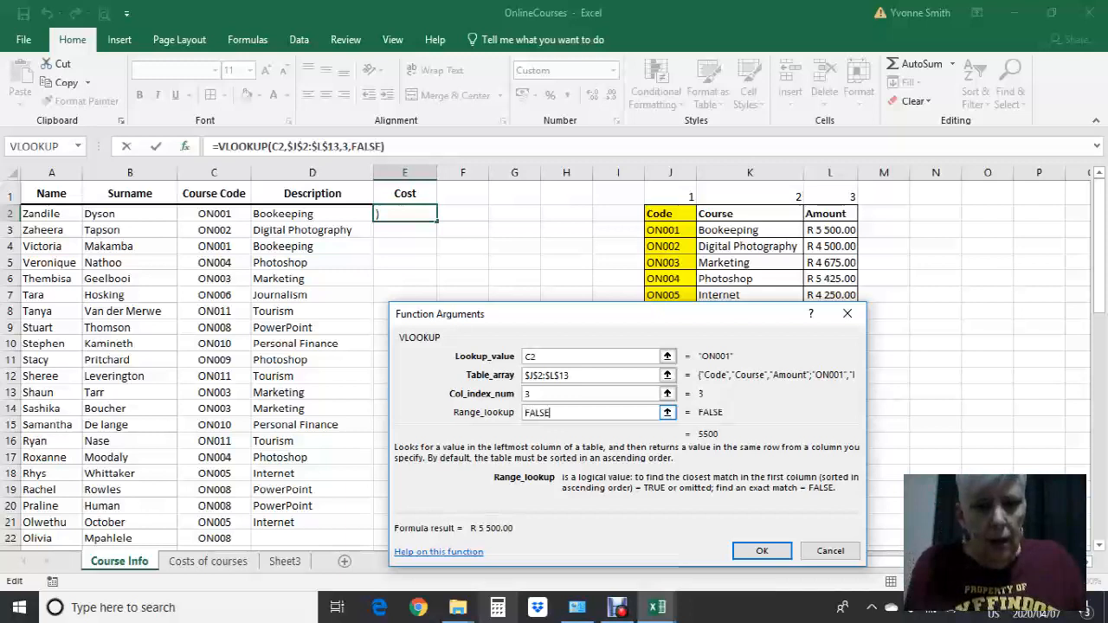
left_click(762, 551)
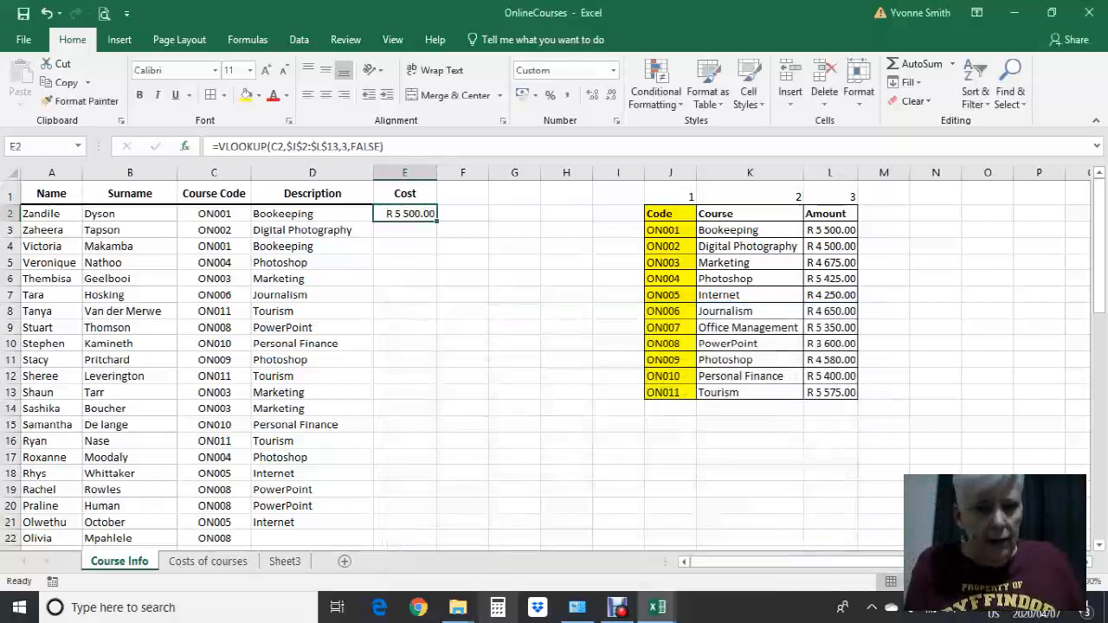
Copy the VLOOKUP from E2 down the Cost column to E19 and check a copied cost against the course table
left_click_drag(436, 220, 437, 494)
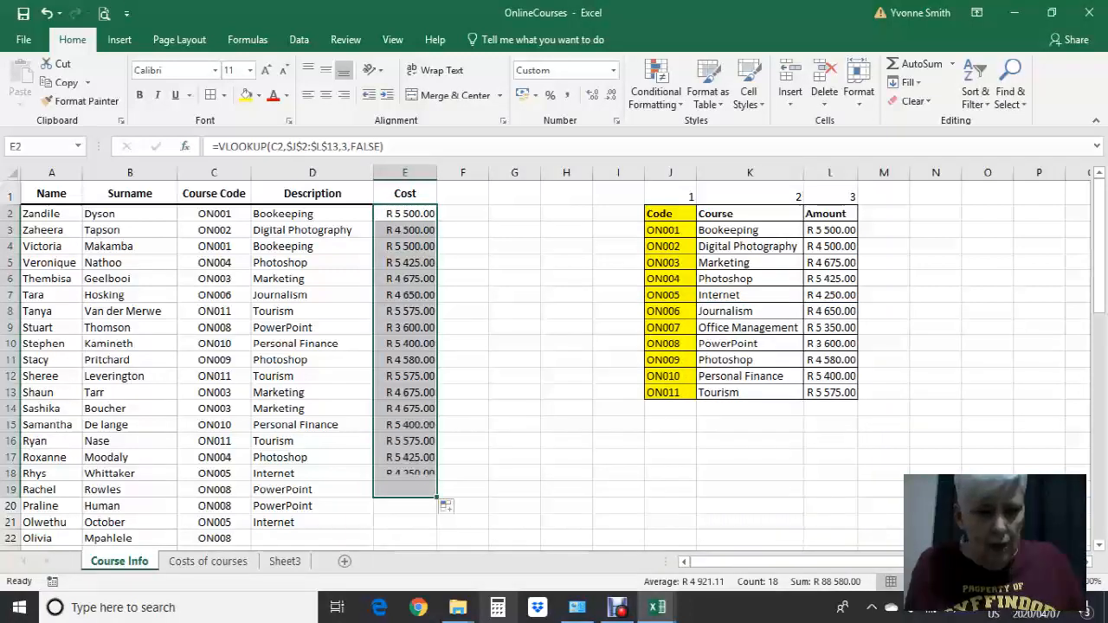
left_click(405, 328)
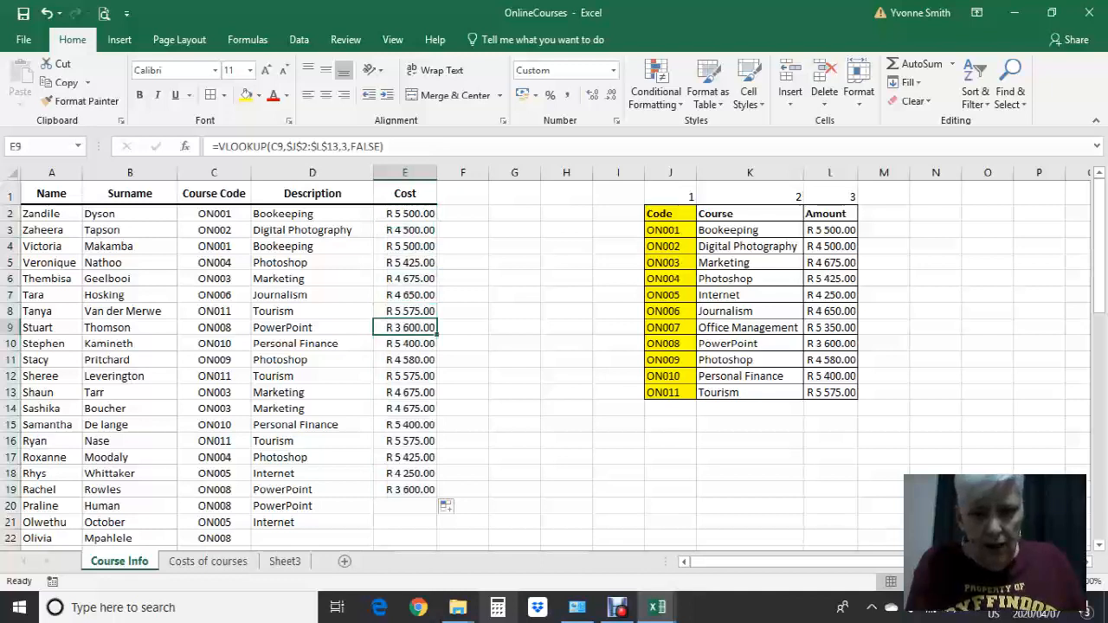
left_click(830, 312)
left_click(830, 343)
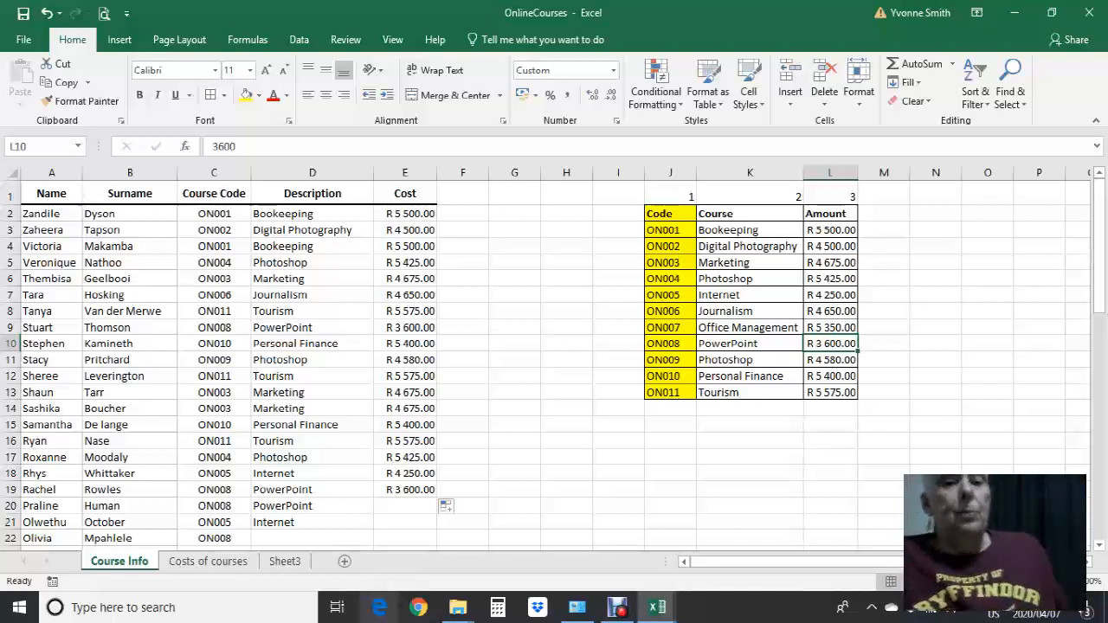
left_click(514, 442)
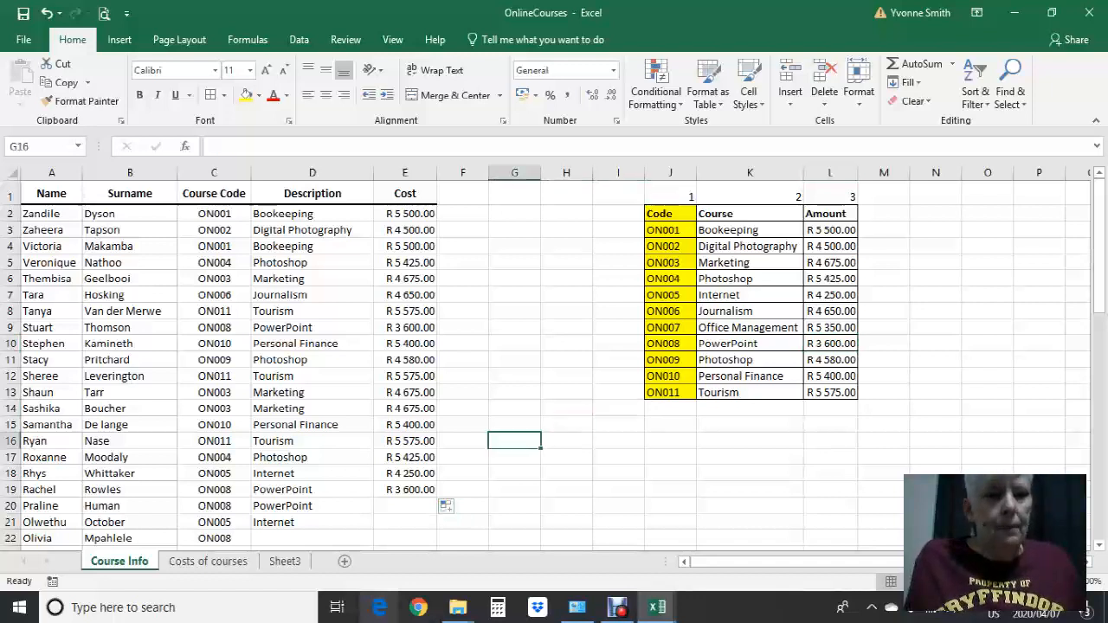
Review the VLOOKUPs in the Description and Cost columns, the course table range J2:L13 and its Code column
left_click(405, 214)
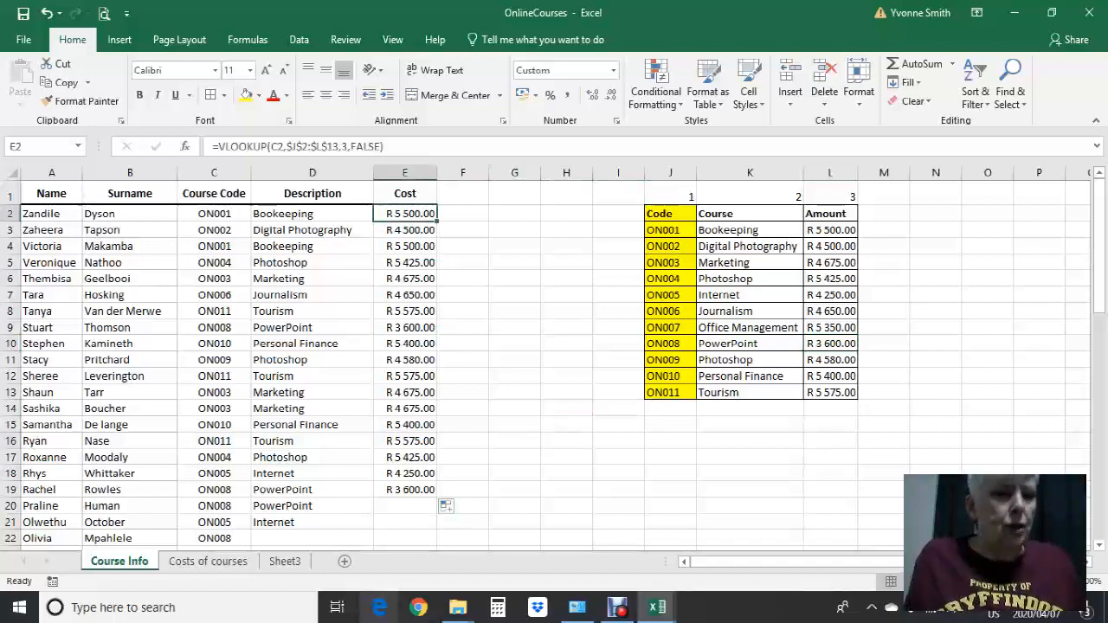
left_click(312, 214)
left_click(405, 231)
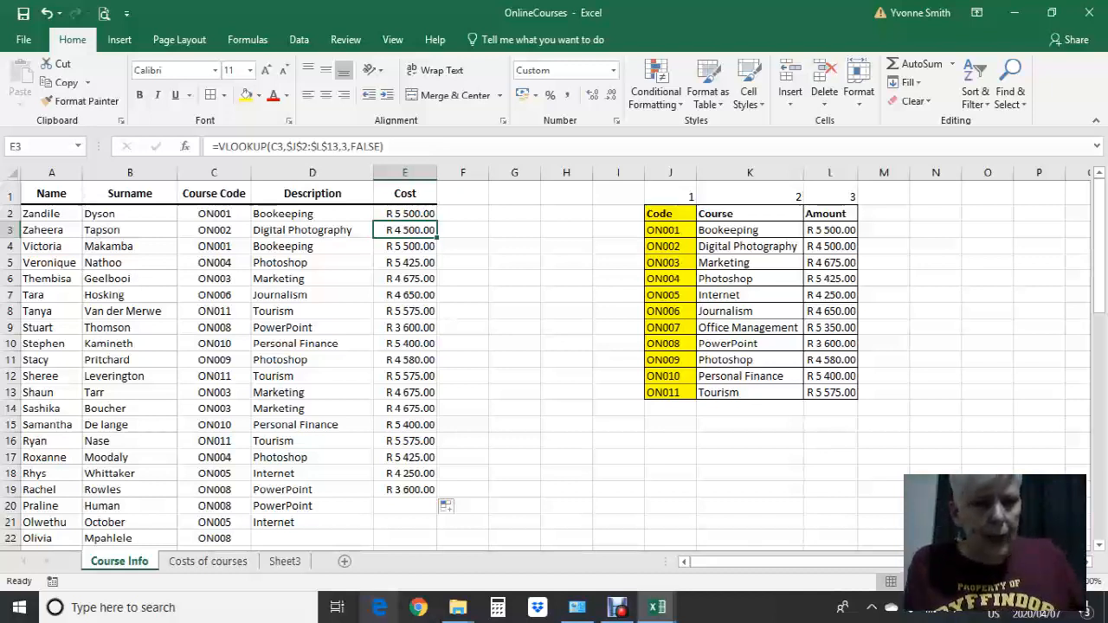
left_click(670, 214)
left_click_drag(695, 221, 855, 394)
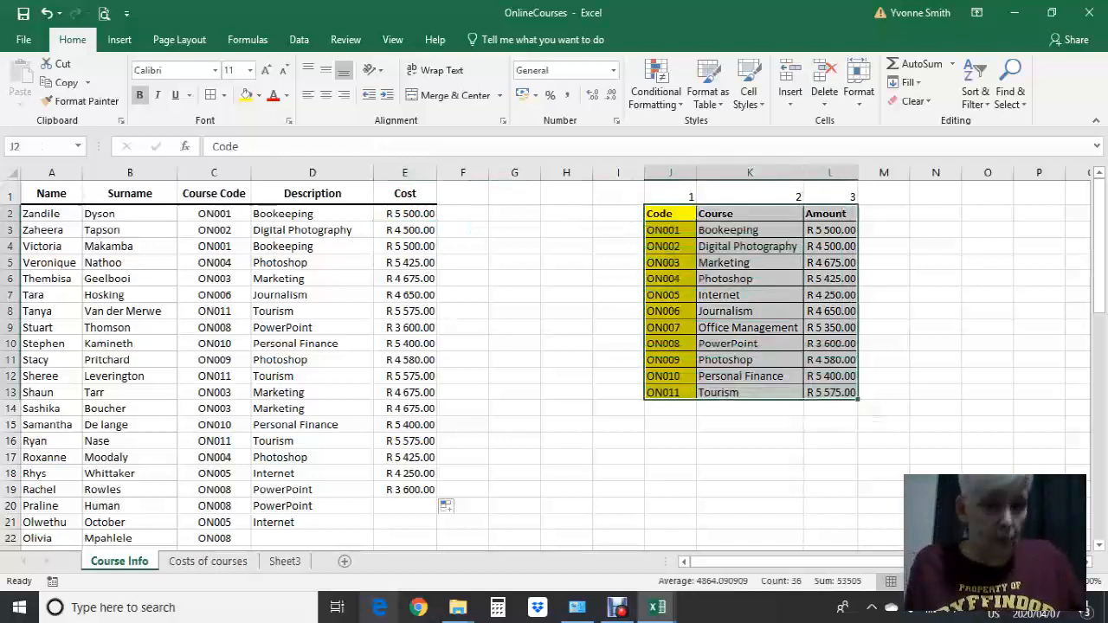
left_click(566, 327)
left_click_drag(669, 214, 671, 393)
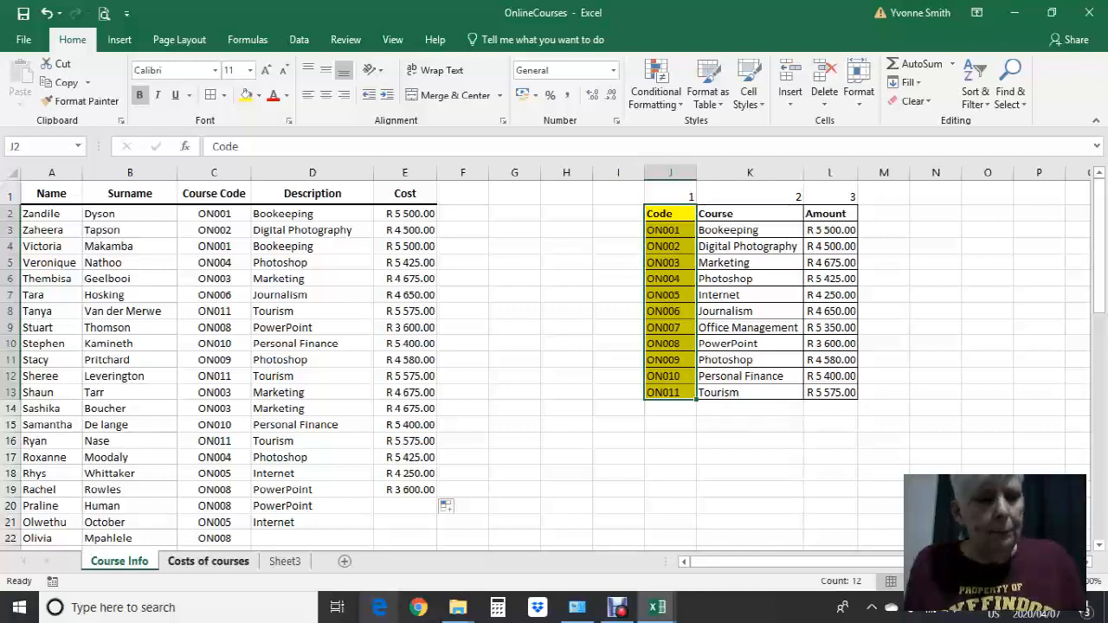
left_click(618, 408)
left_click(750, 376)
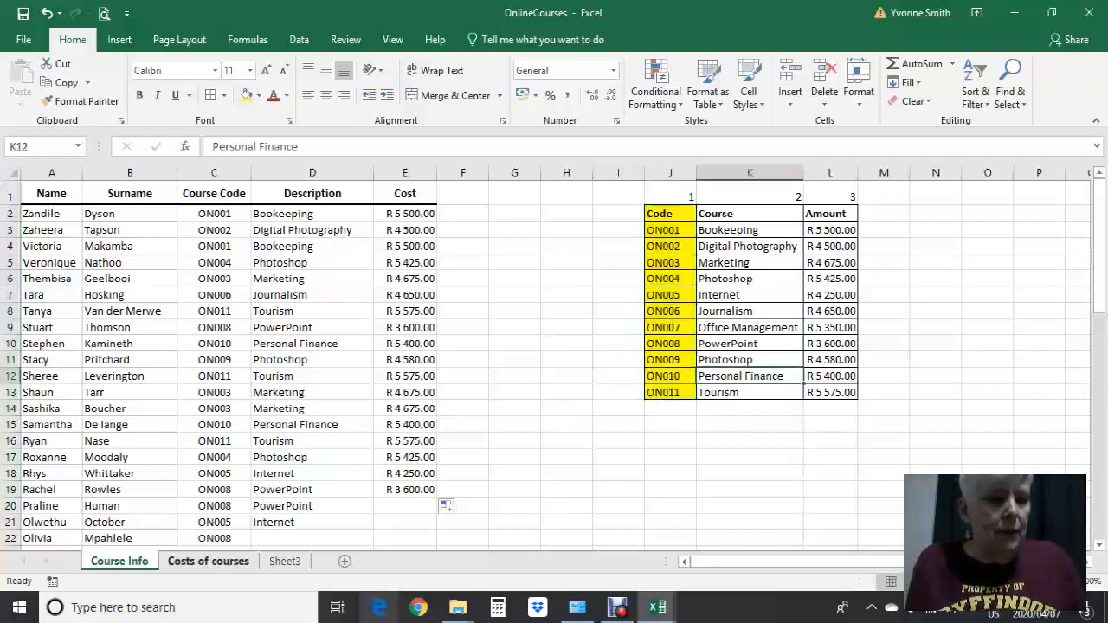
Examine the course table on the Costs of courses sheet and return to the Course Info sheet
left_click(208, 561)
left_click(546, 189)
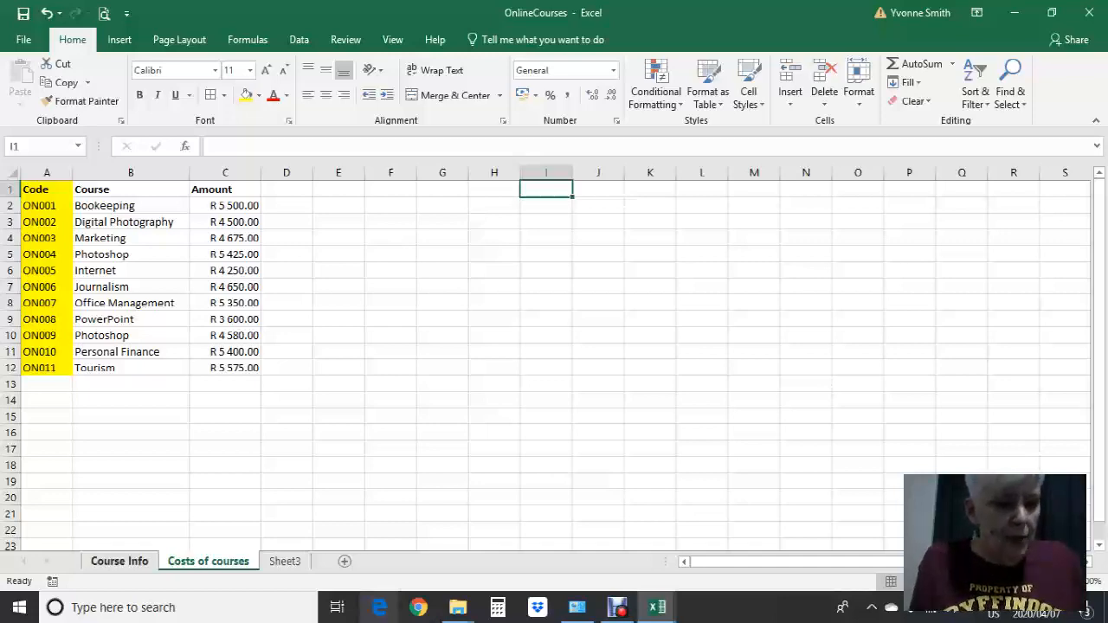
left_click(119, 561)
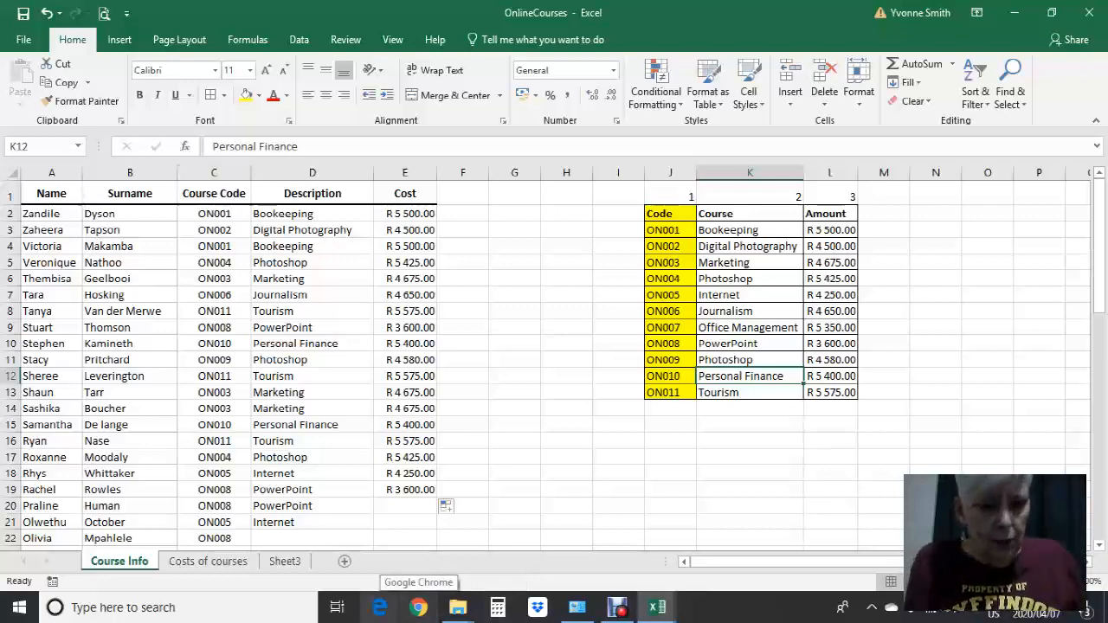
Switch to the Medals workbook and show the first Medal points value on the MedalTable sheet
mouse_move(657, 607)
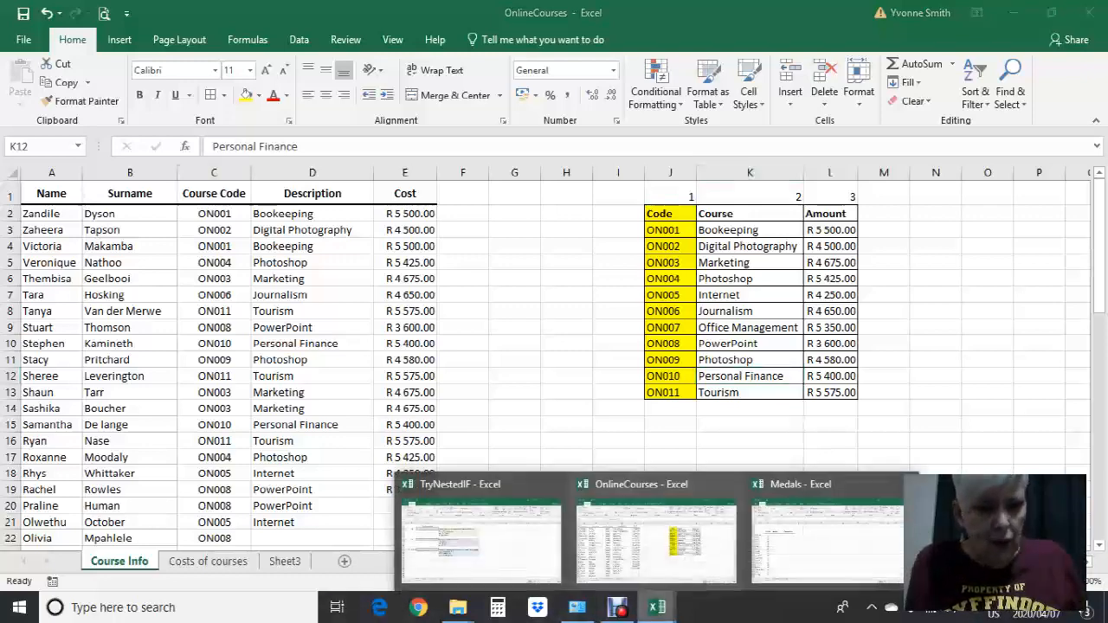
mouse_move(826, 541)
mouse_move(481, 532)
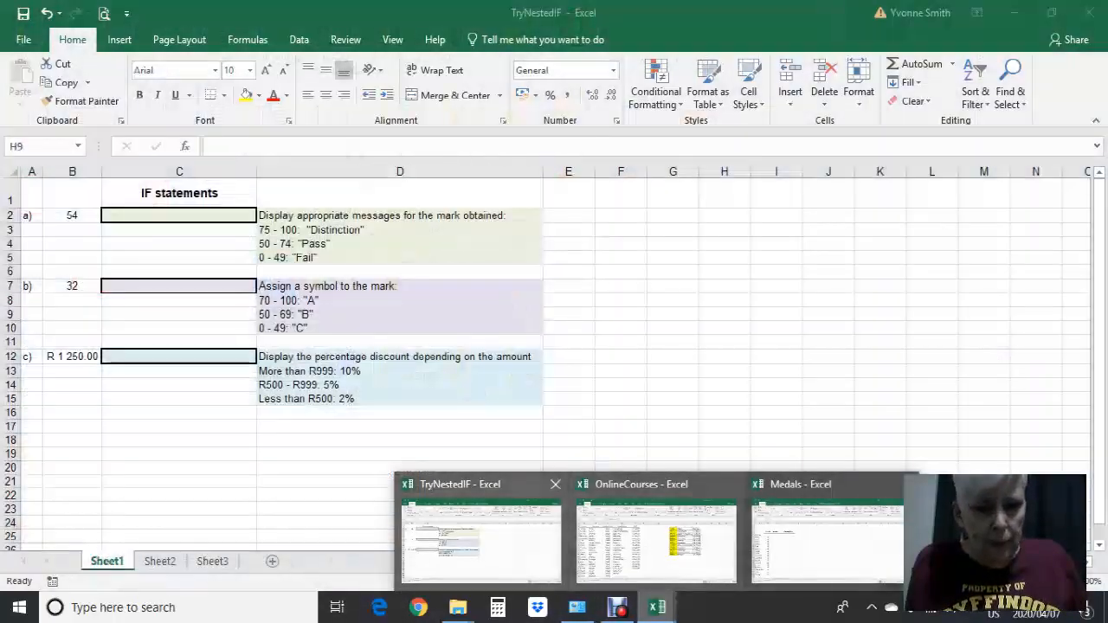
left_click(827, 536)
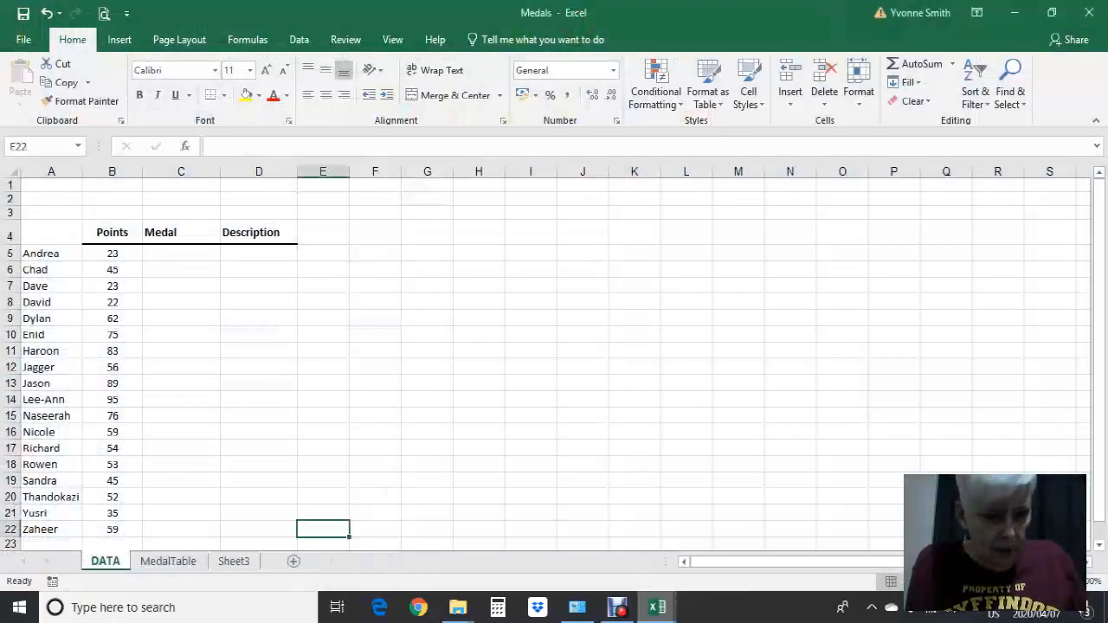
left_click(168, 561)
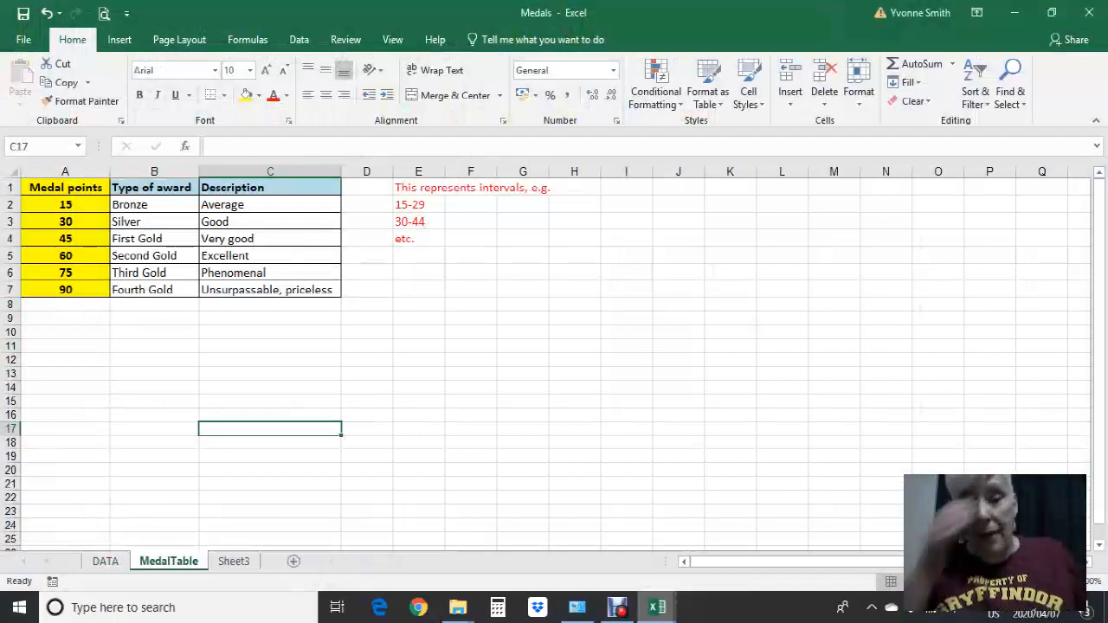
left_click(65, 205)
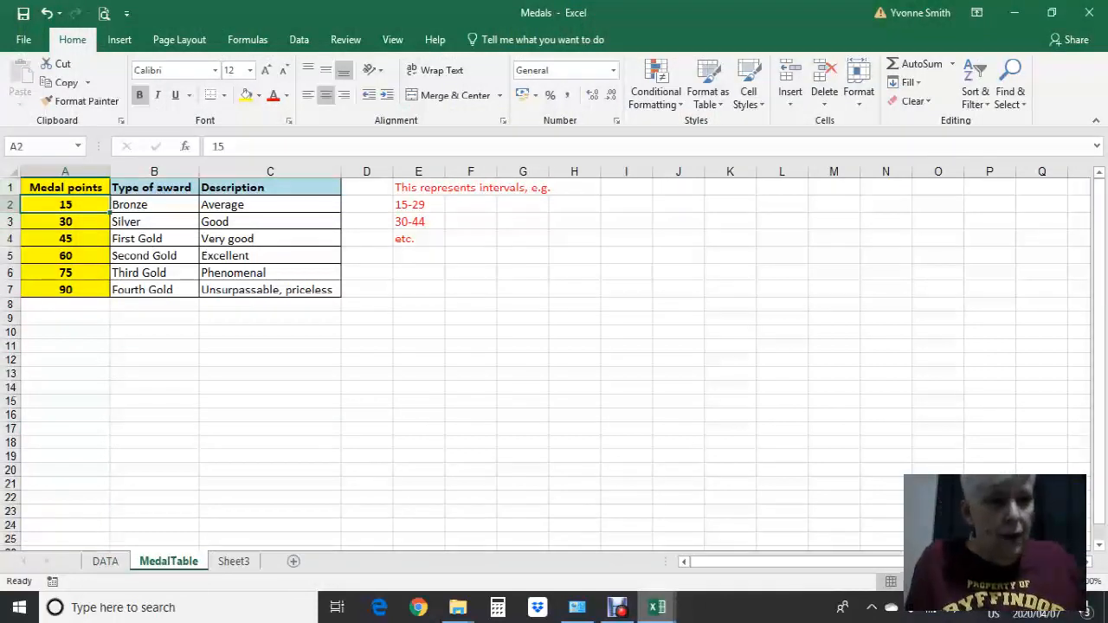
Number the medal table's columns by entering 1, 2 and 3 in cells A10, B10 and C10
left_click(66, 332)
type("1")
key("Tab")
type("2")
key("Tab")
type("3")
key("Tab")
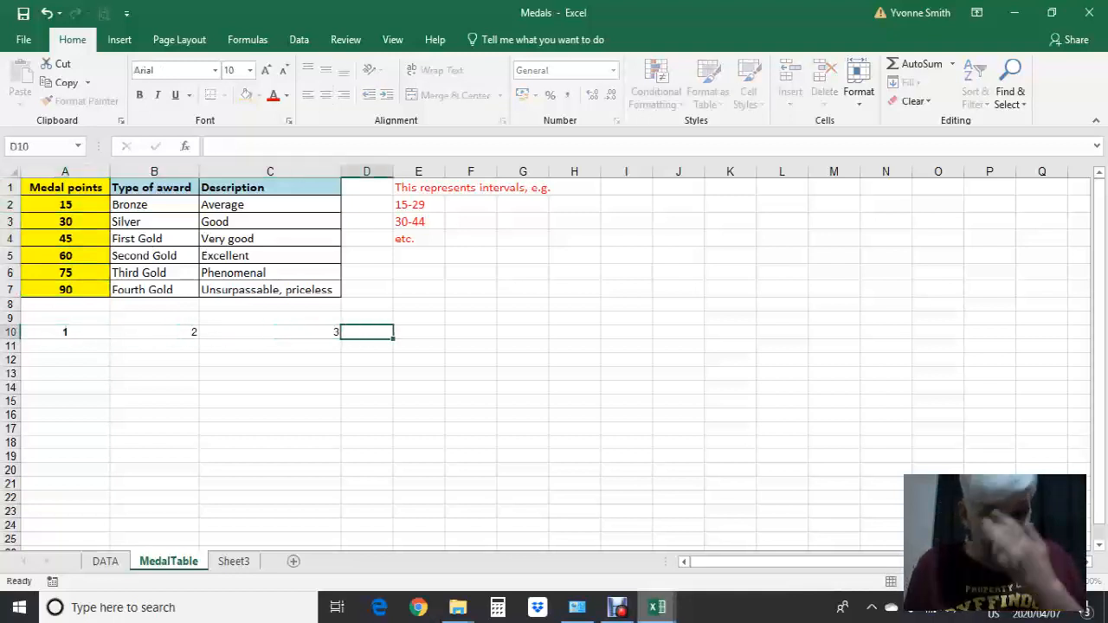
Examine the Type of award, Description and Medal points columns of the medal table
left_click(154, 255)
left_click(270, 239)
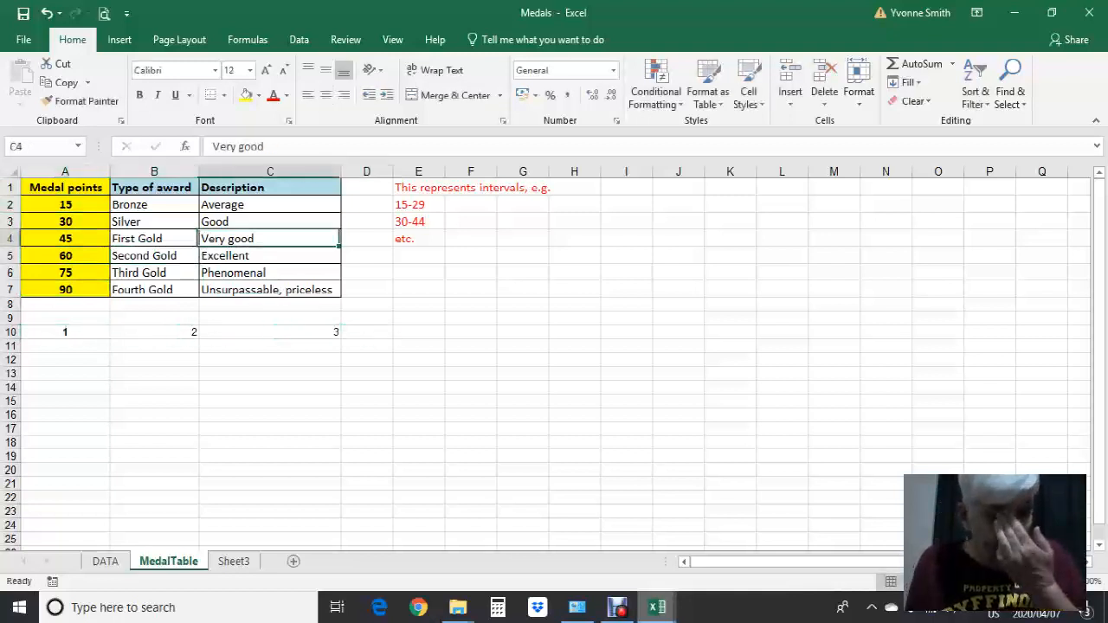
key("ctrl+Home")
key("ctrl+Down")
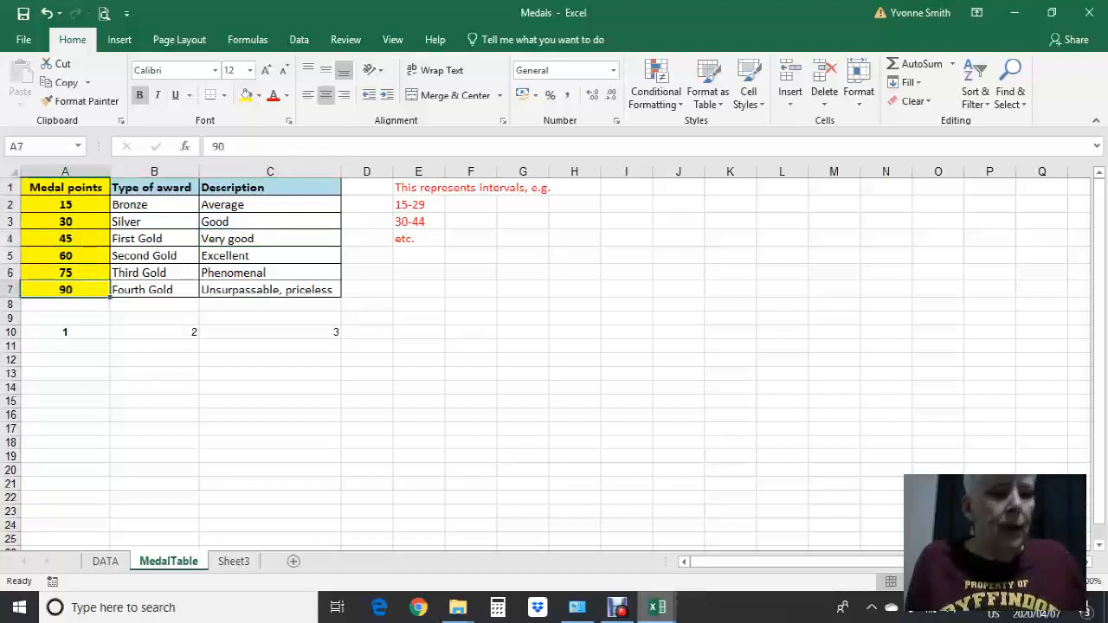
Compare the exact course codes in the OnlineCourses workbook with the Medal points intervals on the MedalTable sheet of Medals
left_click(657, 608)
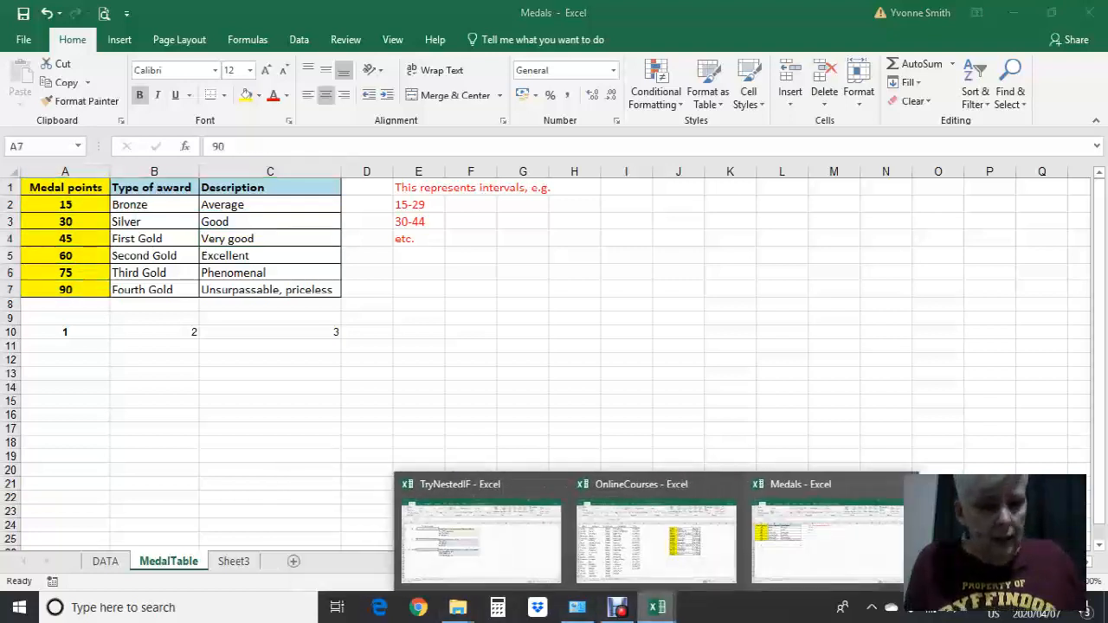
left_click(654, 541)
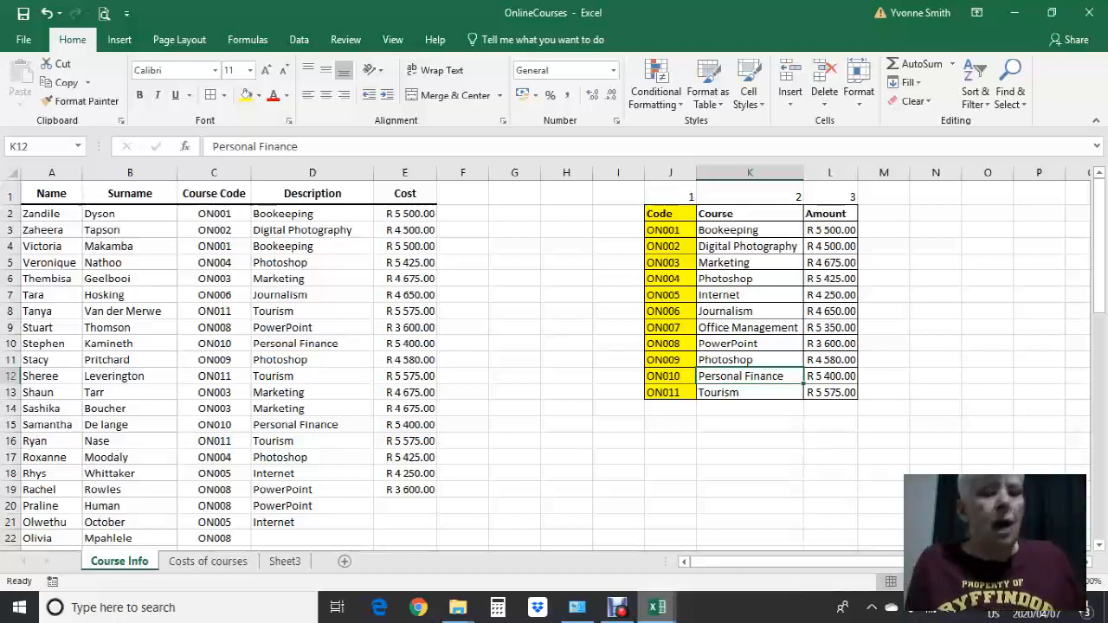
left_click(657, 608)
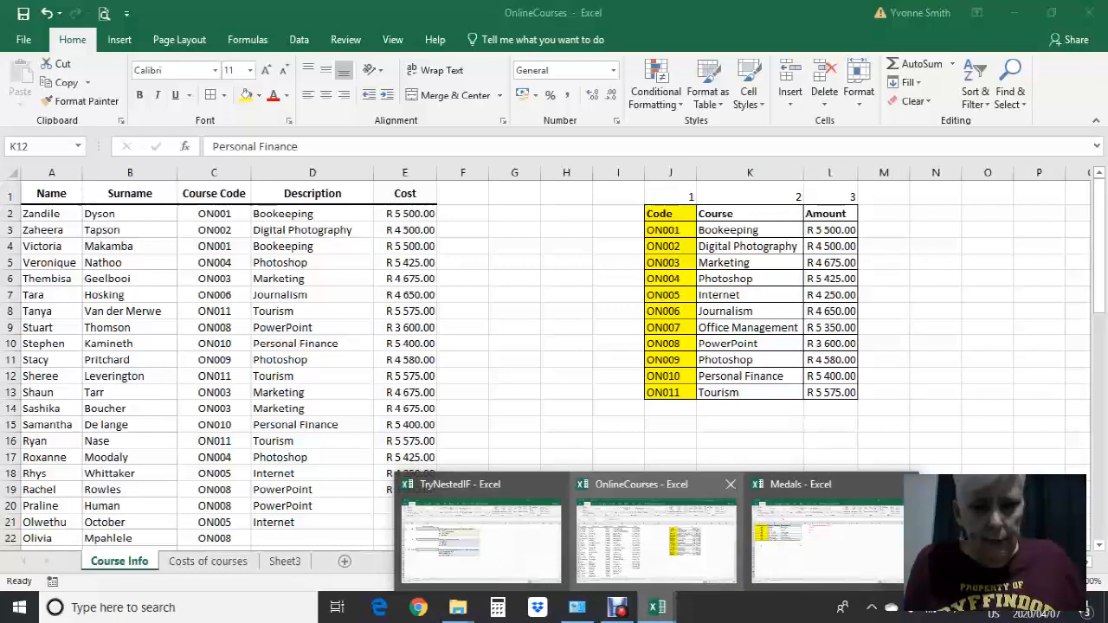
left_click(827, 532)
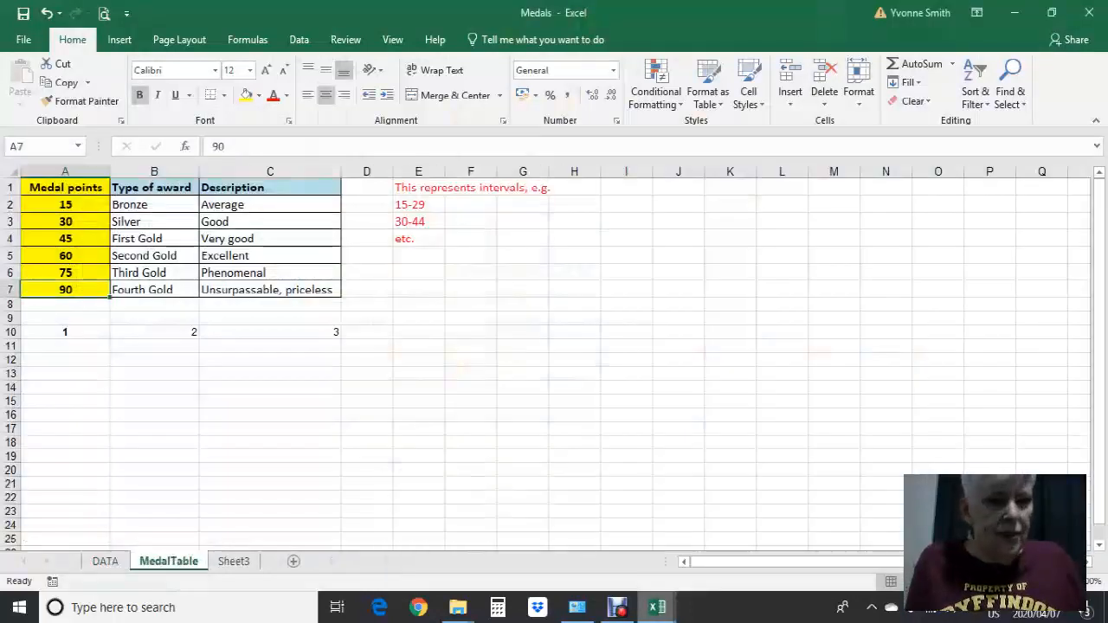
key("Up")
key("Up")
key("Up")
key("Up")
key("Up")
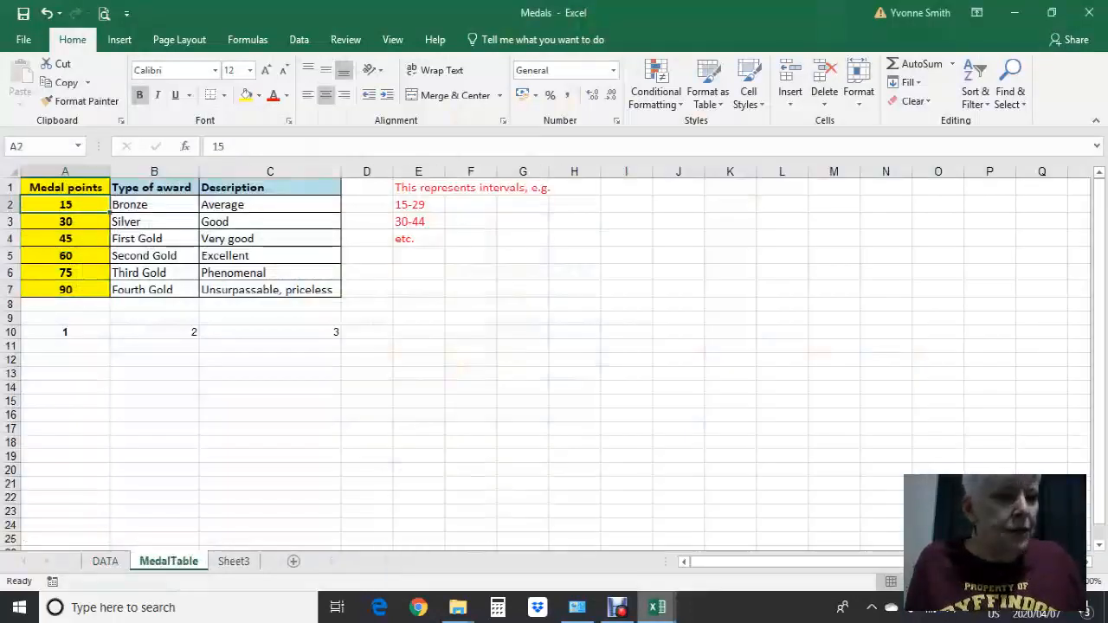
Examine how the Medal points intervals starting at 15, 30 and 45 correspond to the awards, and highlight the whole Medal points column
key("Tab")
key("Return")
key("Tab")
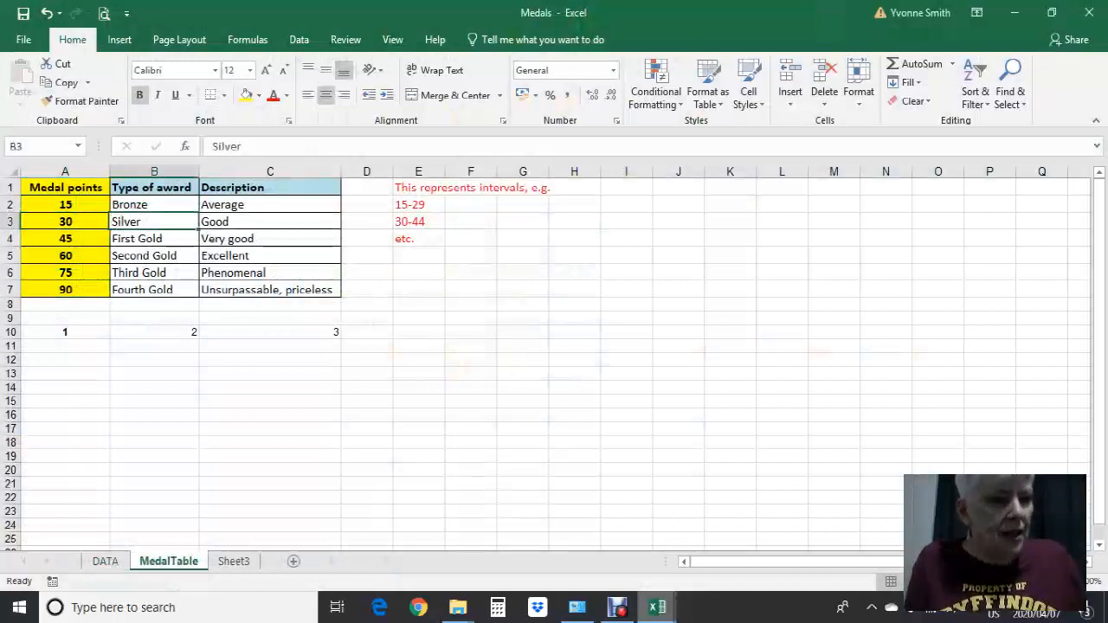
left_click(65, 205)
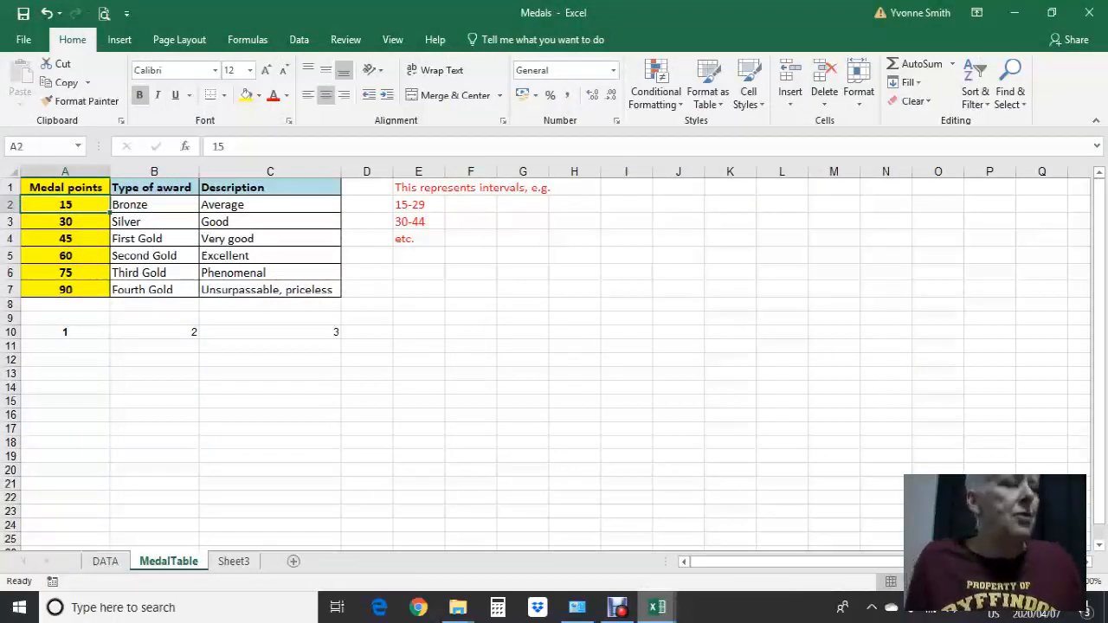
left_click(65, 221)
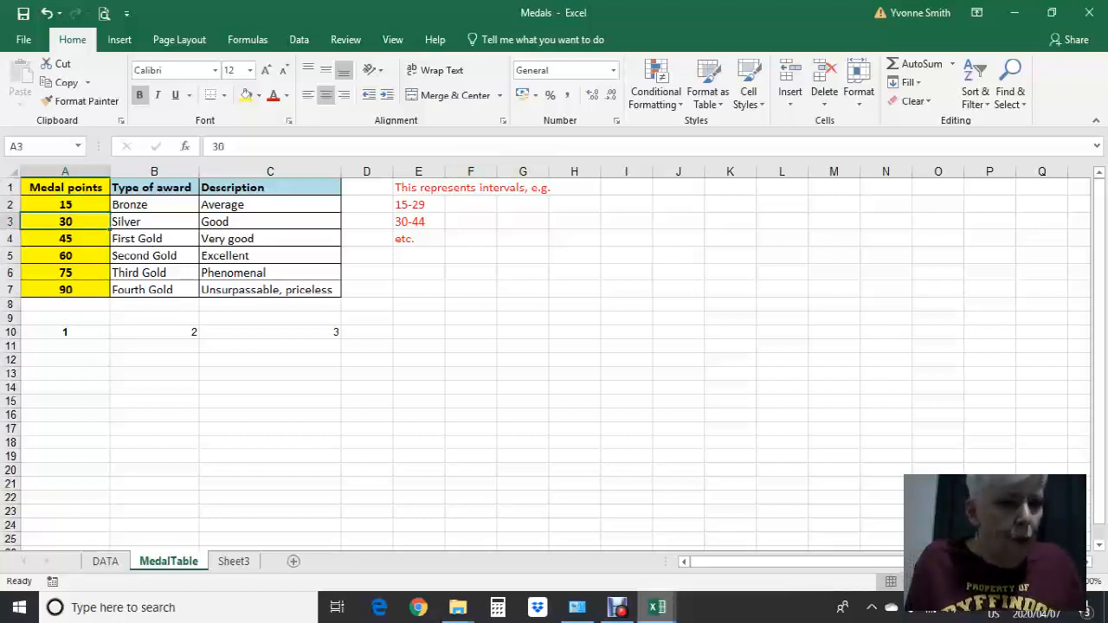
left_click(154, 222)
left_click(65, 239)
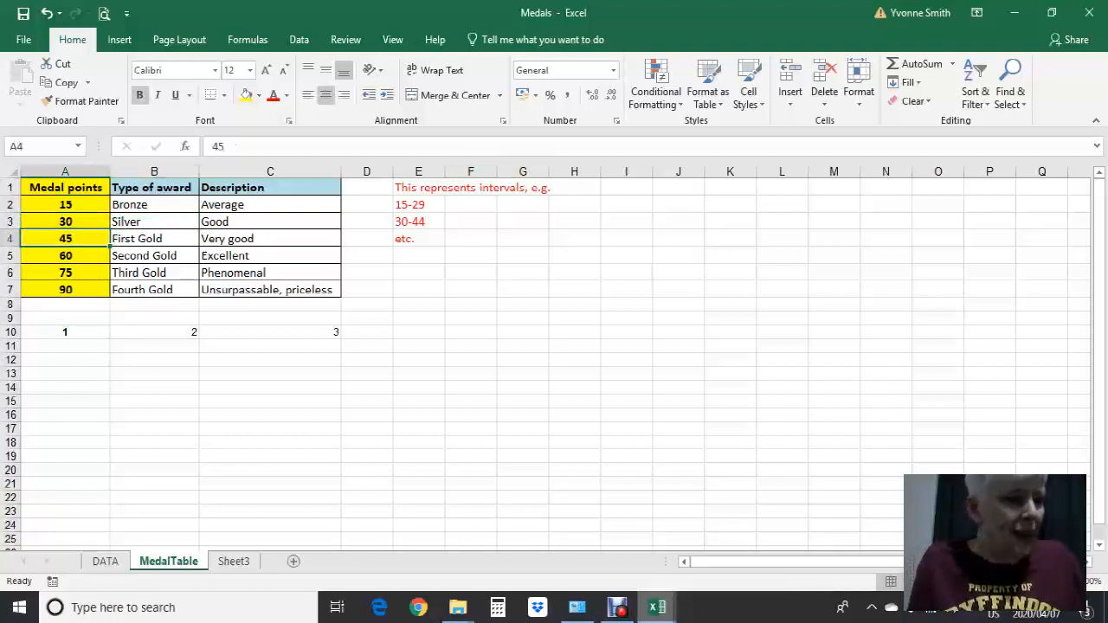
left_click(154, 238)
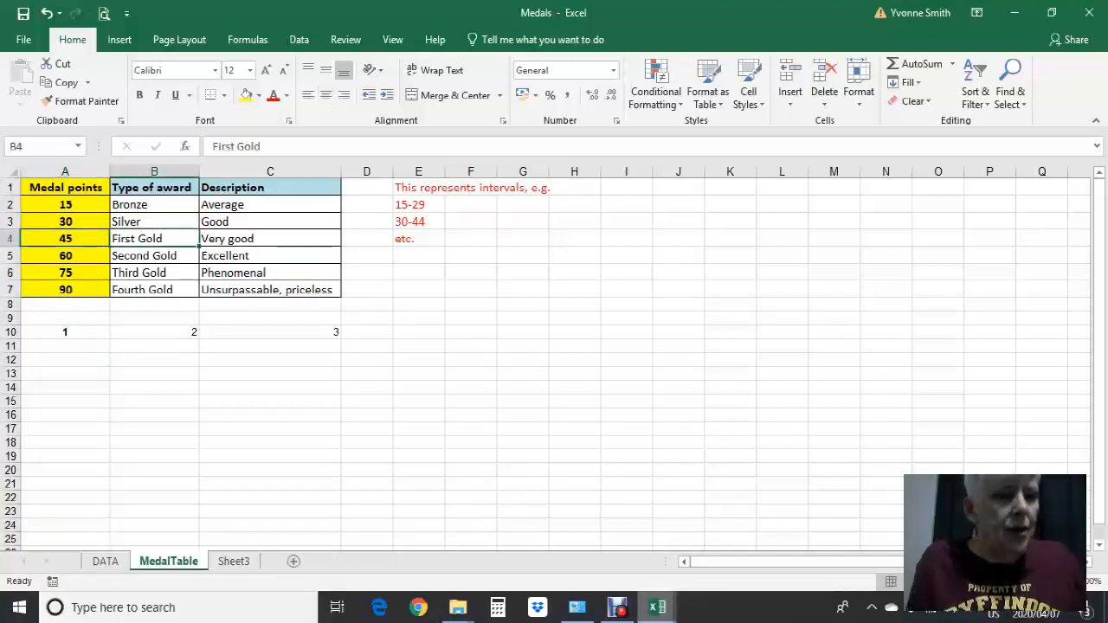
left_click(270, 206)
left_click(65, 205)
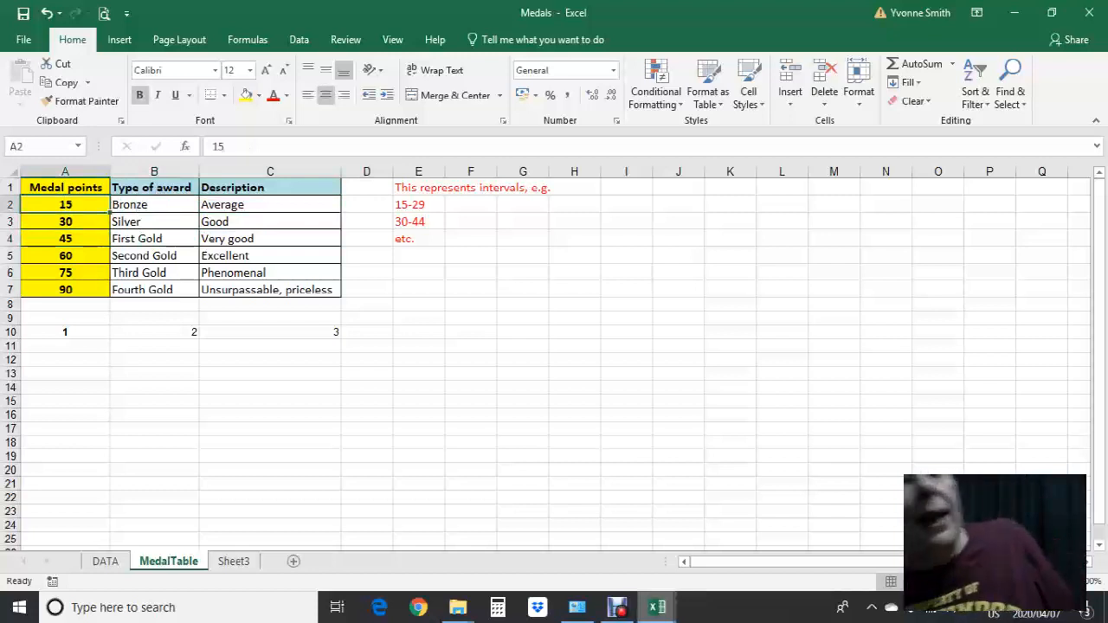
left_click_drag(65, 187, 65, 290)
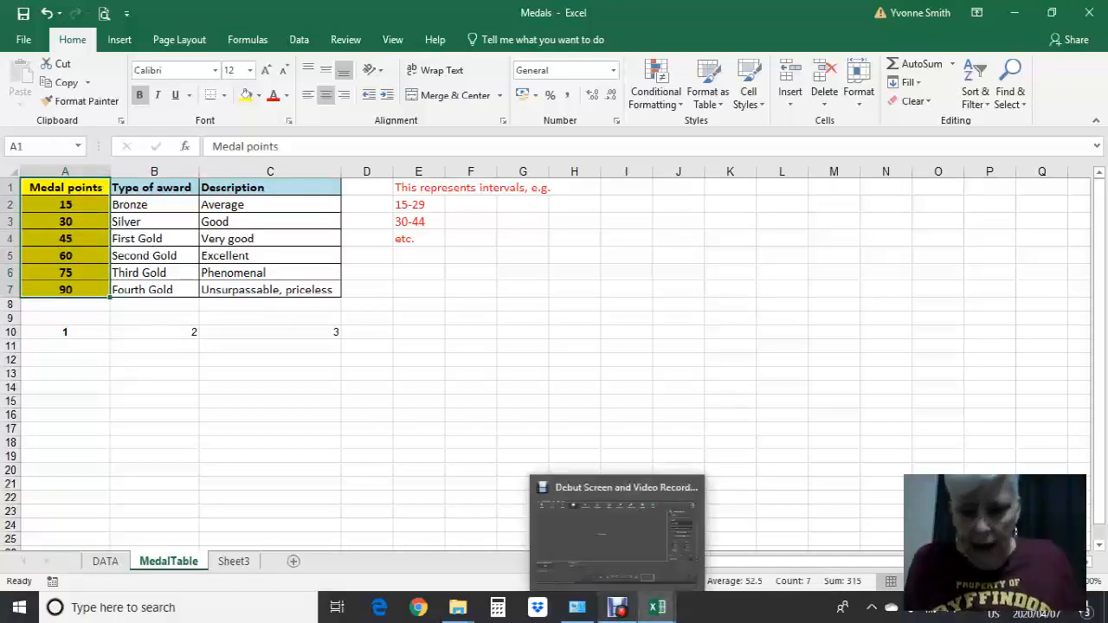
mouse_move(656, 607)
left_click(679, 373)
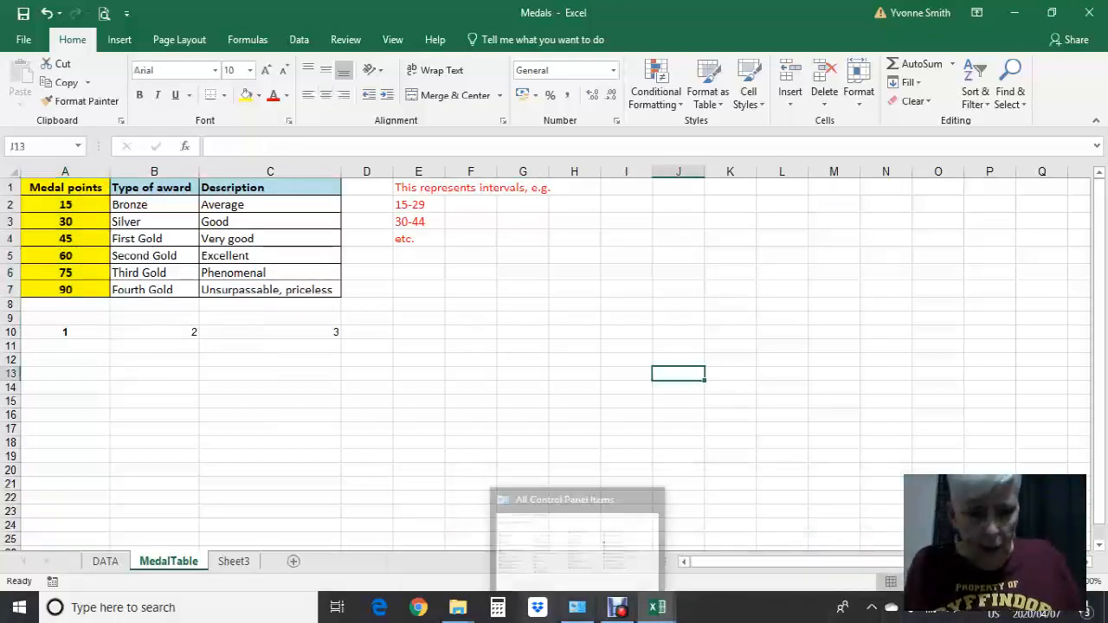
left_click(617, 606)
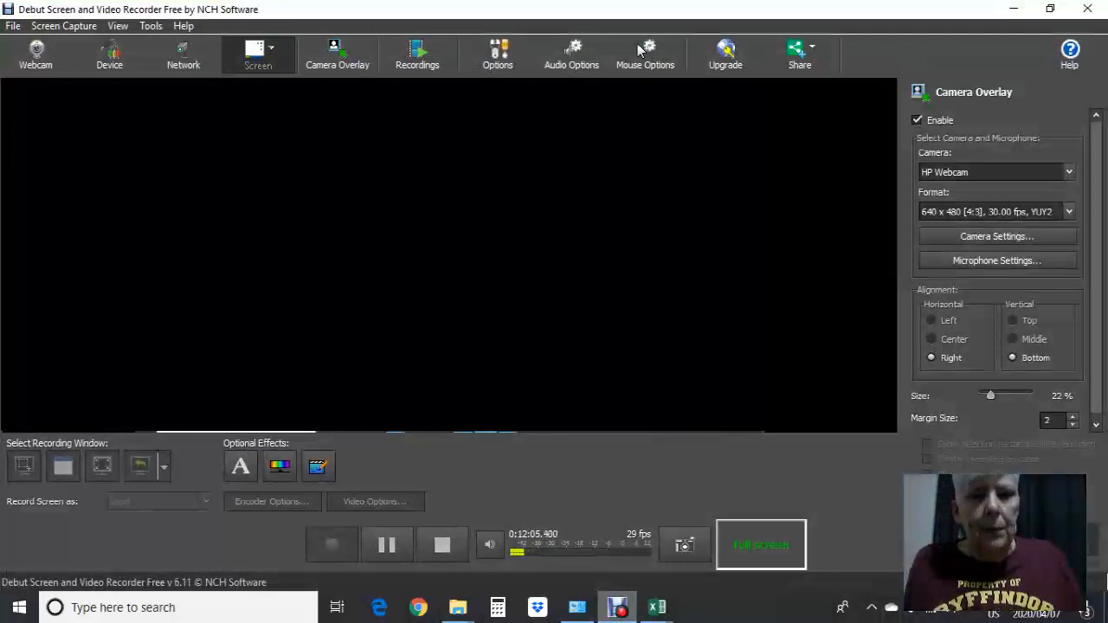